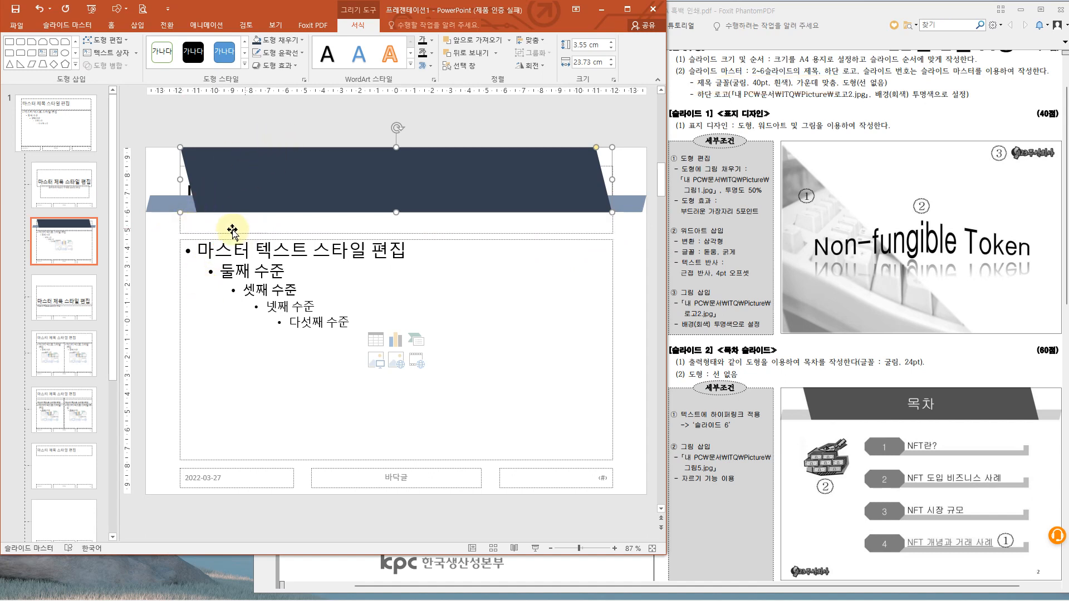
# - Bring the master title placeholder to the front of the dark banner shapes
pyautogui.click(181, 230)
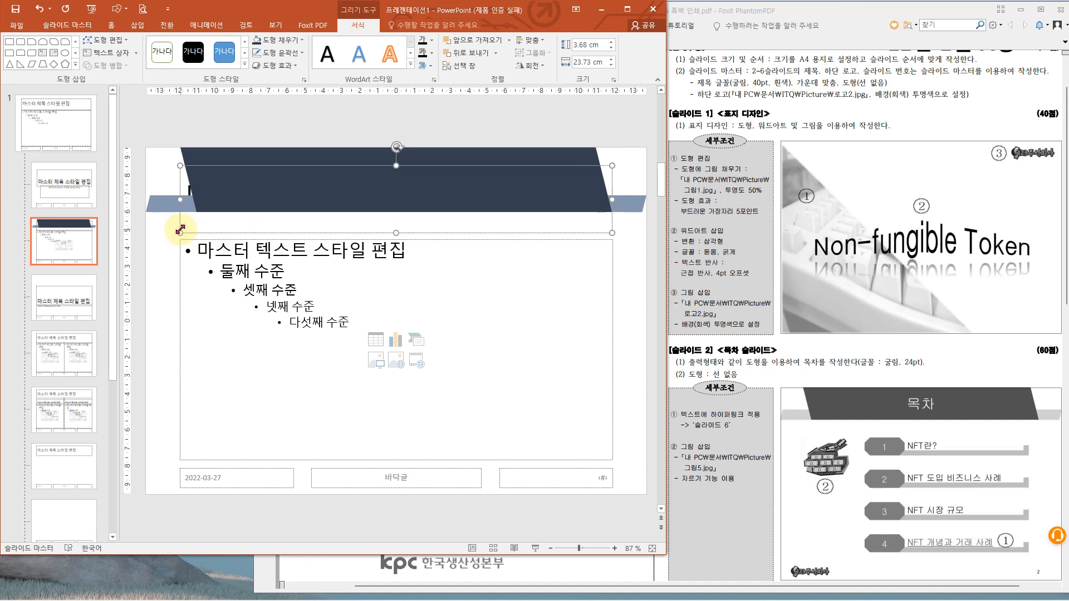
pyautogui.rightClick(180, 230)
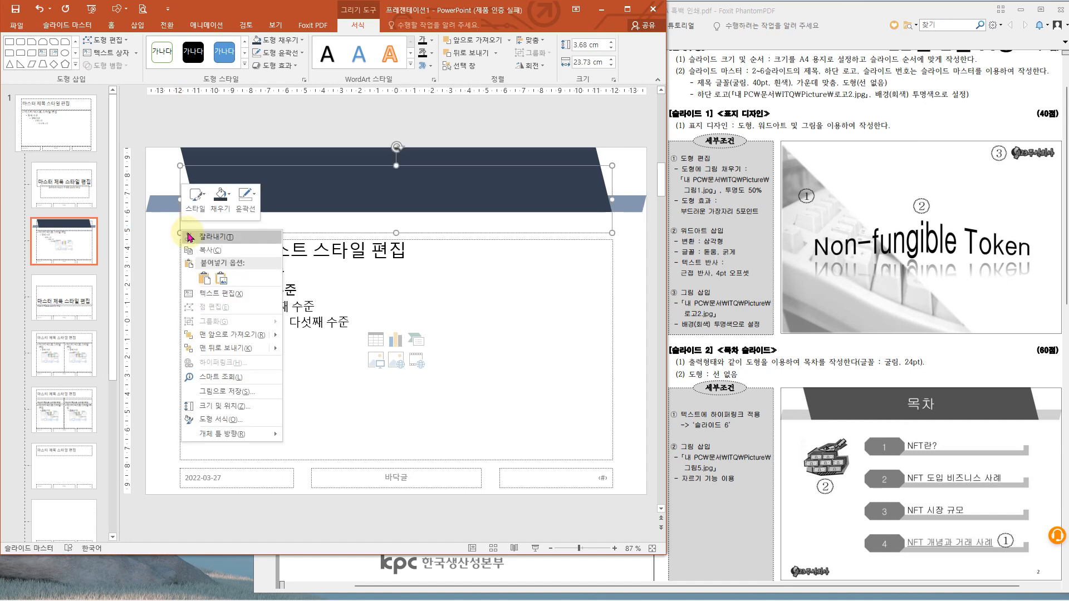
pyautogui.moveTo(262, 335)
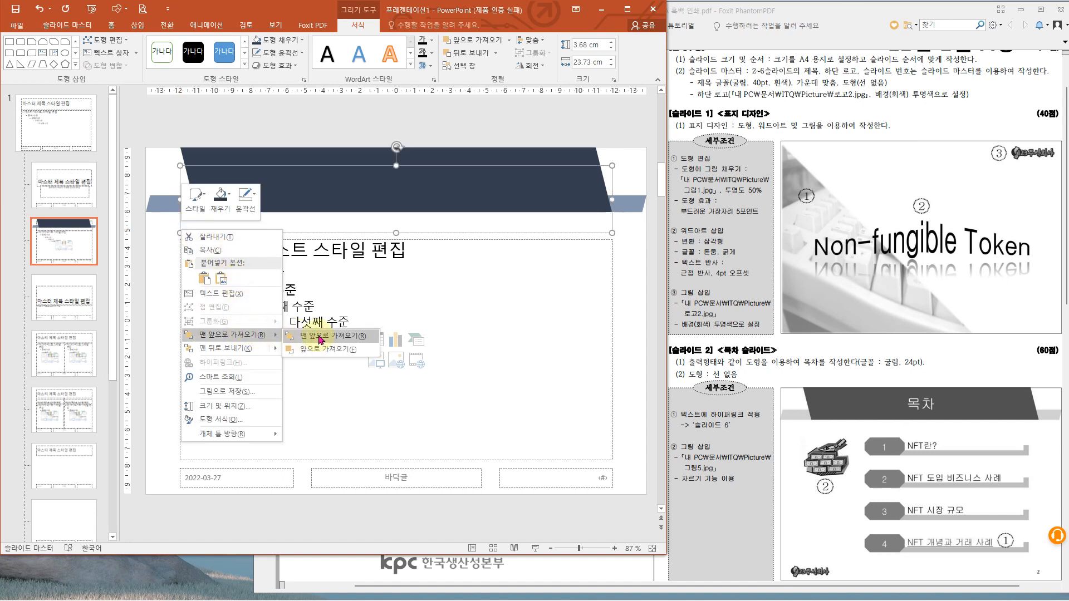
pyautogui.click(321, 337)
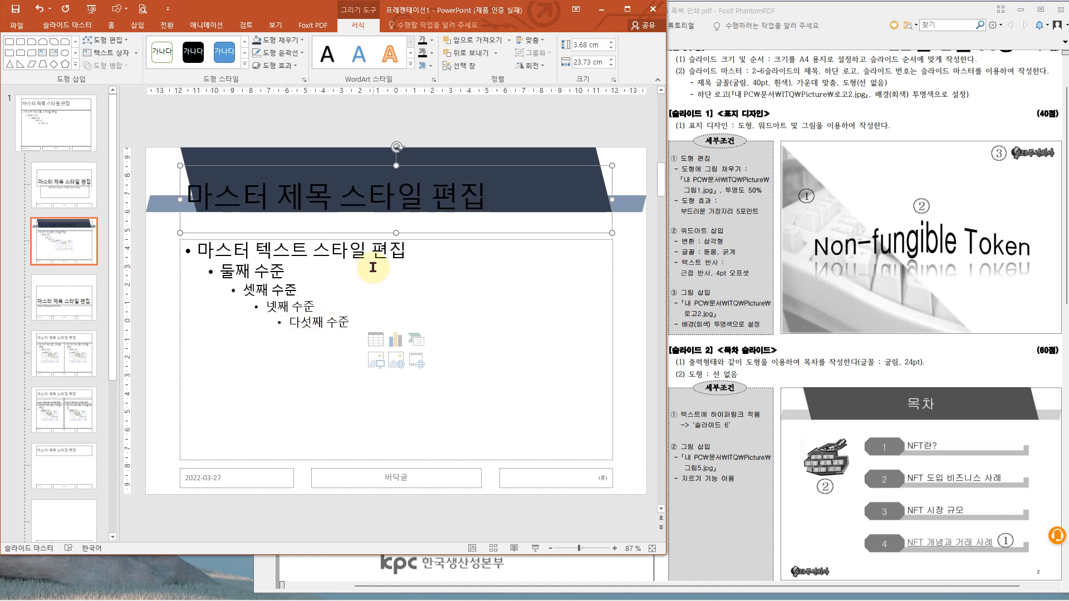
# - Format the master title text in the 굴림 font at 40 pt in white
pyautogui.click(114, 26)
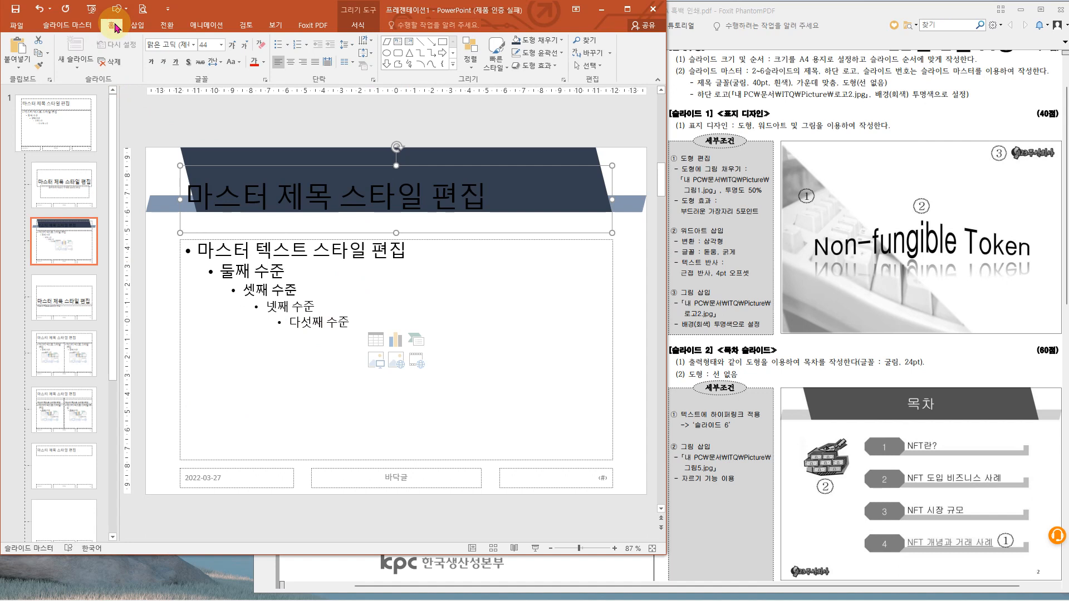
pyautogui.click(162, 41)
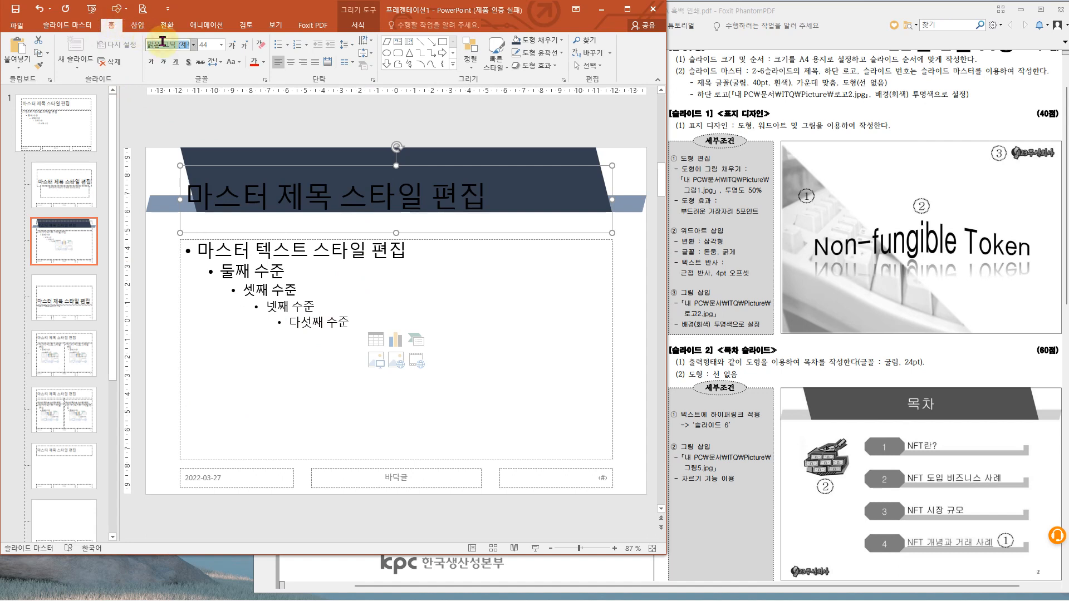
pyautogui.write('굴림')
pyautogui.press('Return')
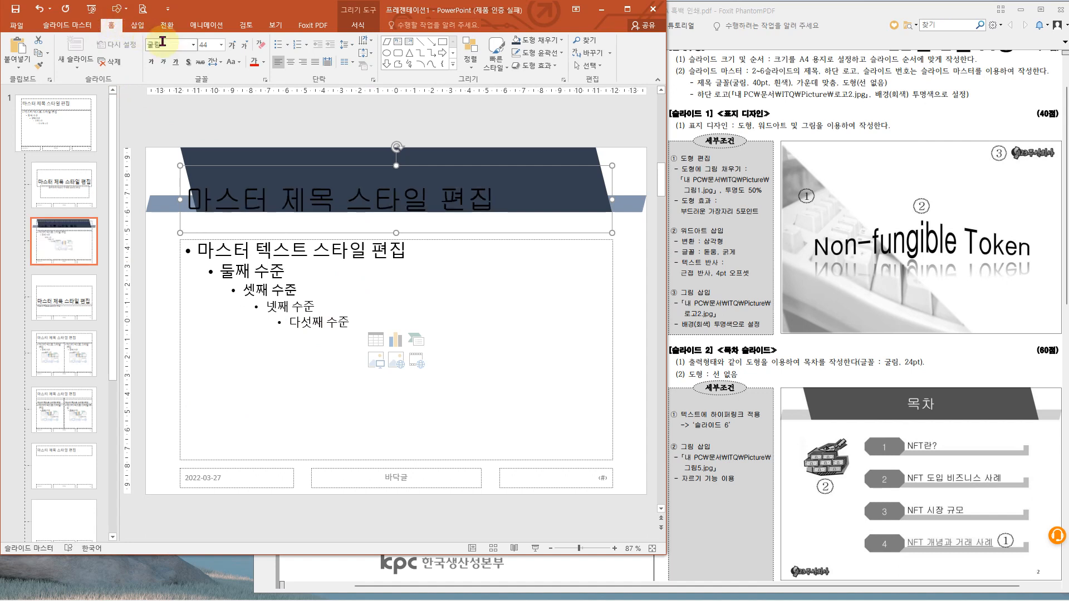
pyautogui.click(224, 44)
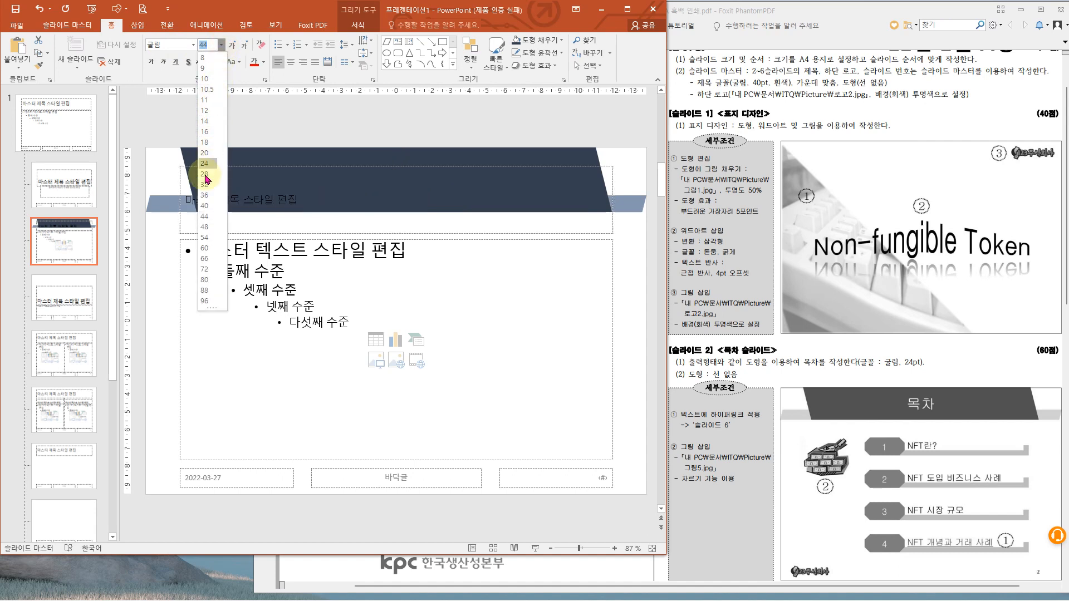
pyautogui.click(207, 207)
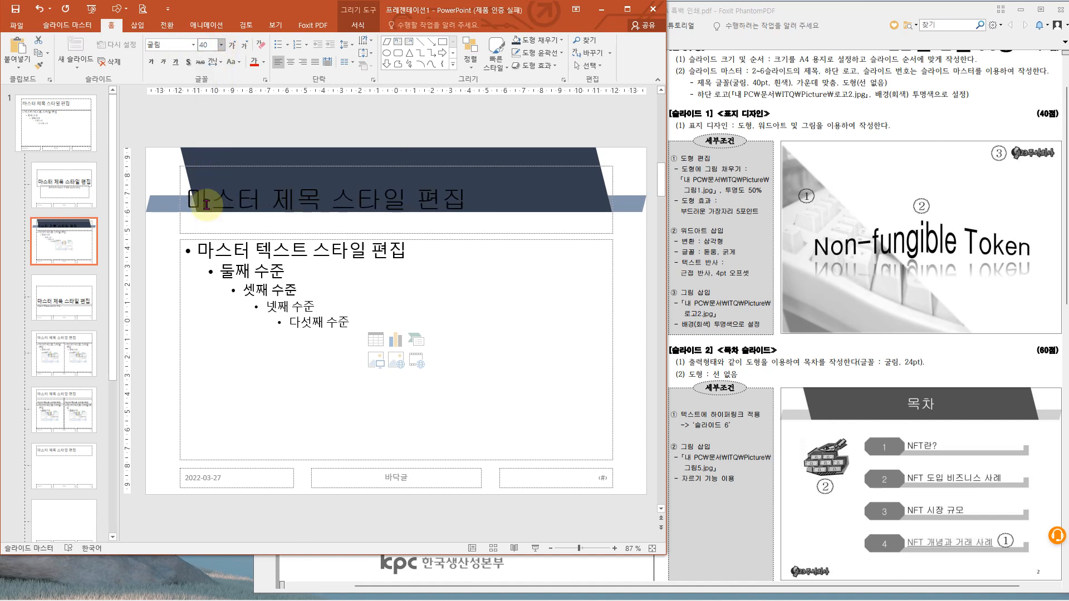
pyautogui.click(264, 63)
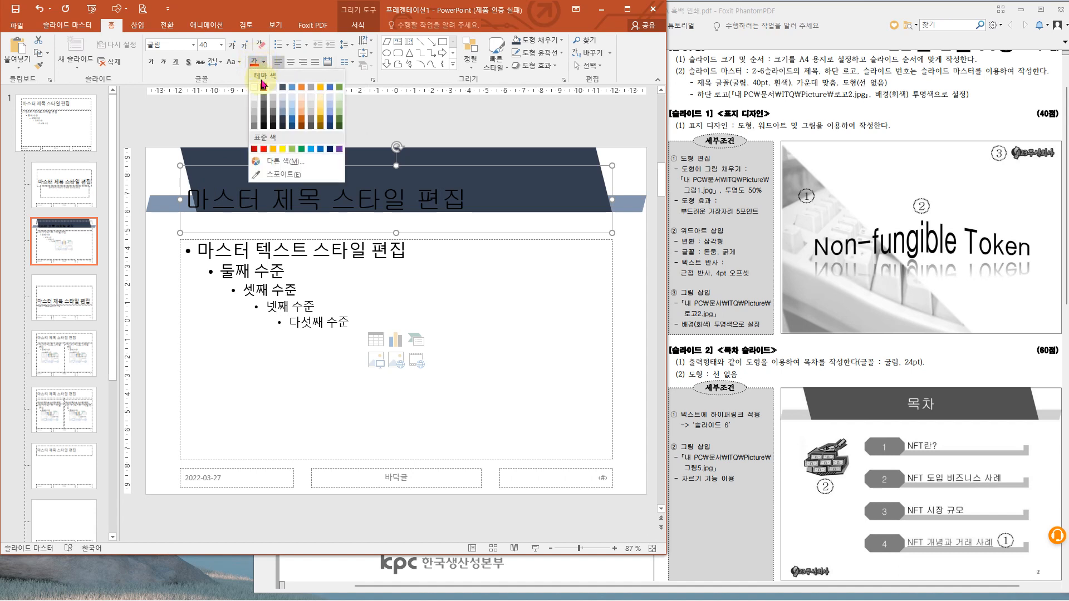
pyautogui.click(256, 87)
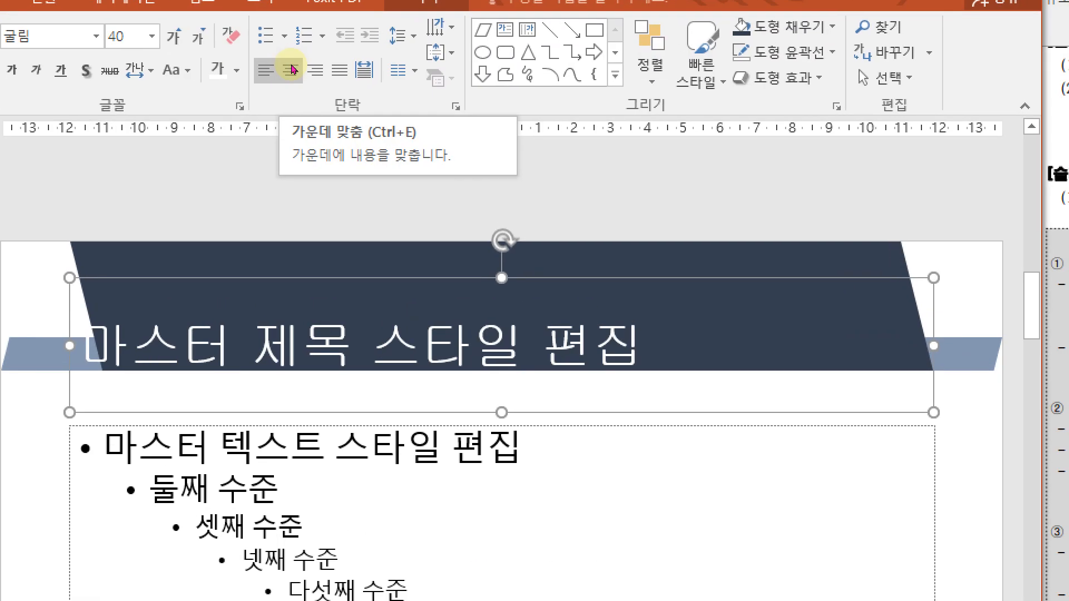
# - Centre the master title text and move its placeholder up so that it sits over the dark banner
pyautogui.click(291, 68)
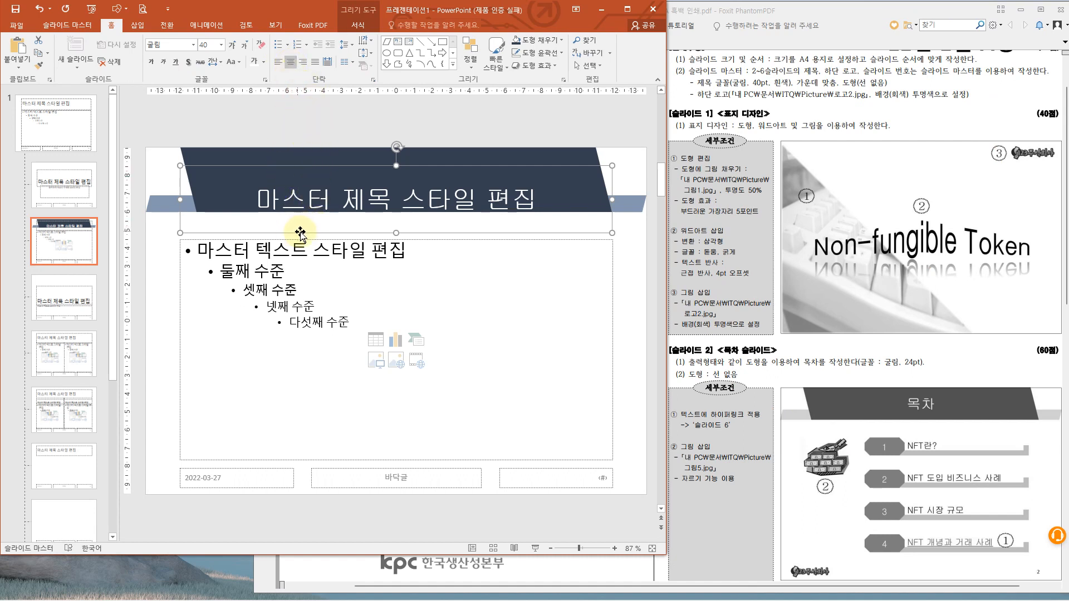
pyautogui.moveTo(299, 232); pyautogui.dragTo(300, 212)
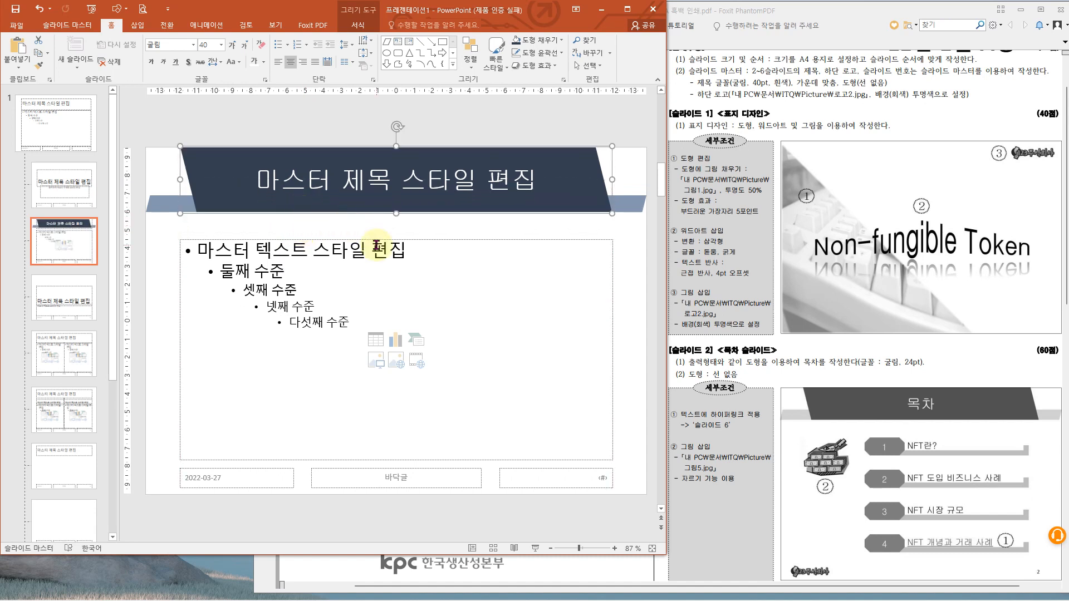
pyautogui.click(162, 111)
# - Insert the picture 로고2.jpg from the ITQ\Picture folder in Documents into the layout
pyautogui.click(136, 25)
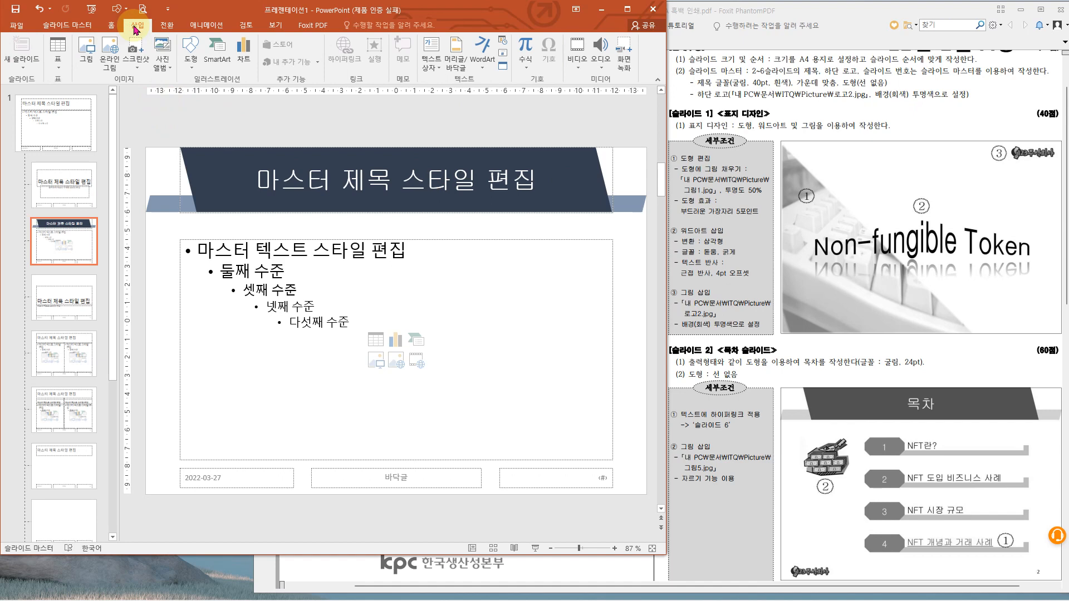
pyautogui.click(86, 66)
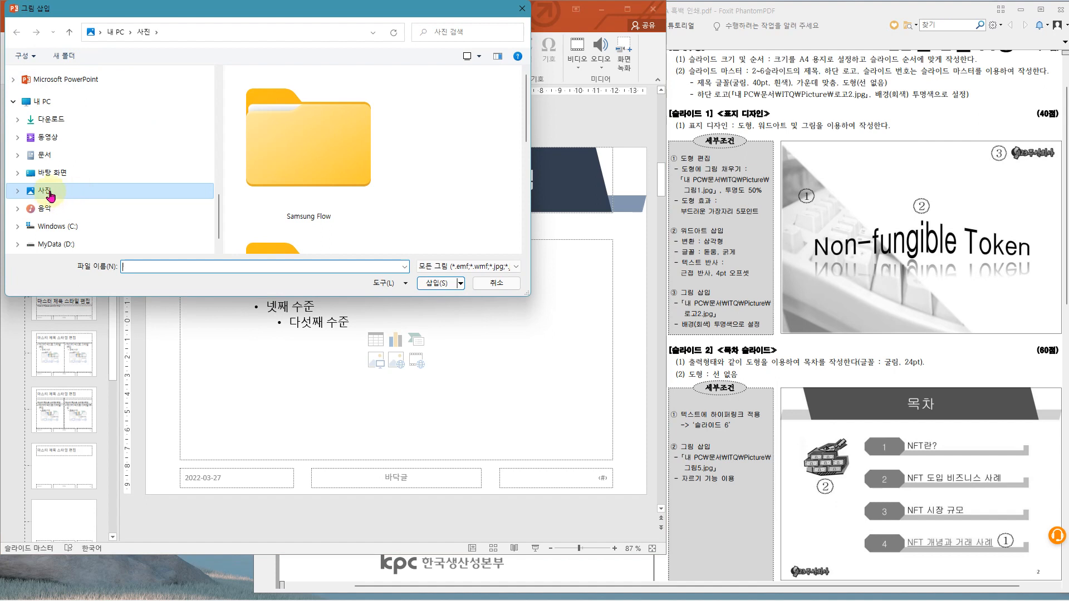
pyautogui.click(44, 157)
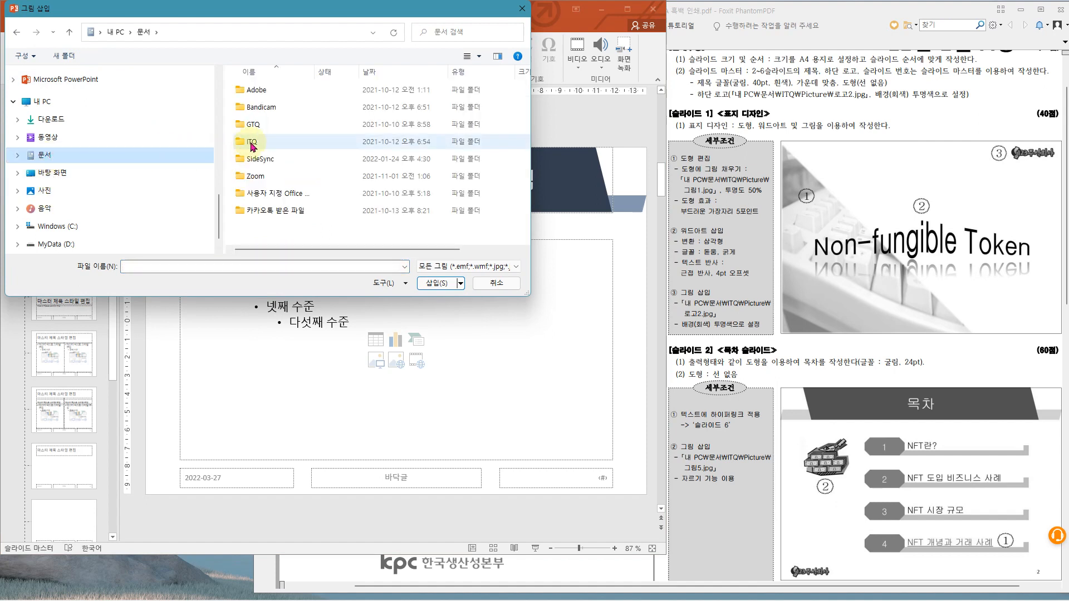
pyautogui.doubleClick(251, 142)
pyautogui.click(258, 91)
pyautogui.doubleClick(258, 92)
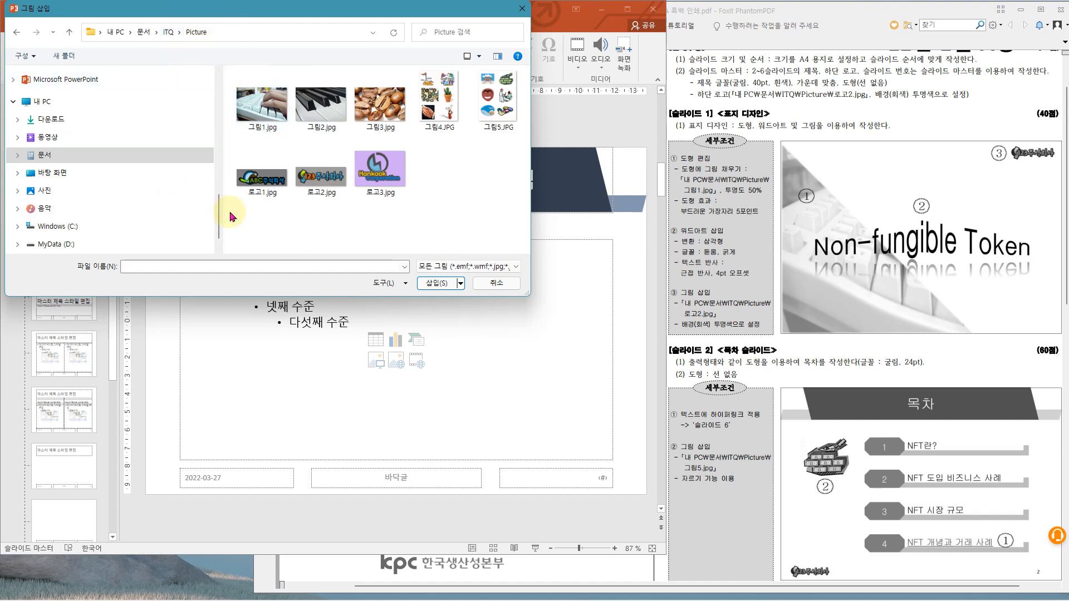
pyautogui.doubleClick(324, 183)
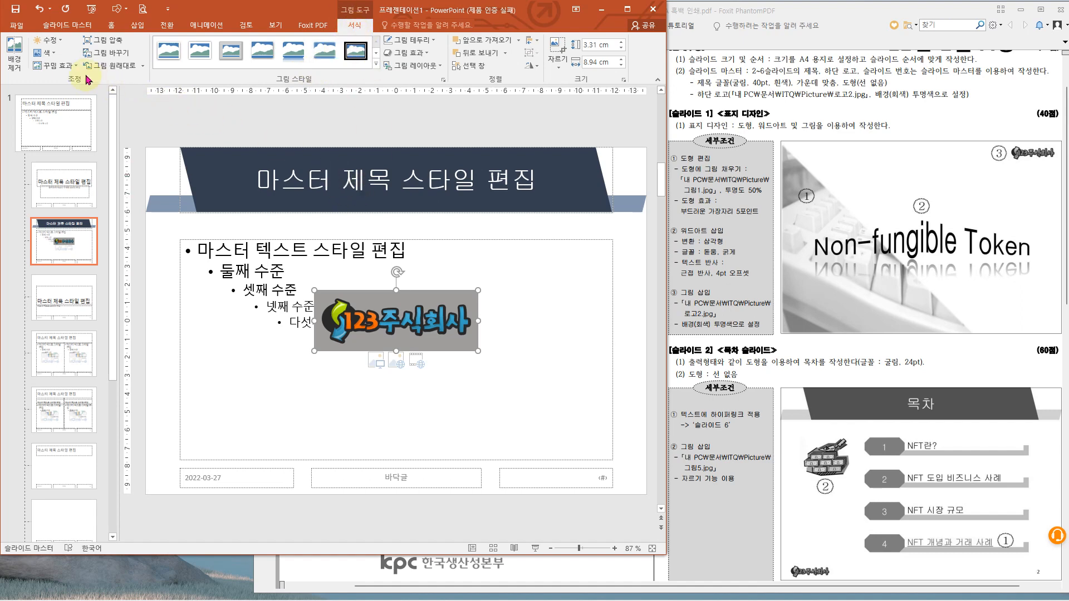
# - Make the logo's gray background transparent with the Set Transparent Color tool
pyautogui.click(50, 53)
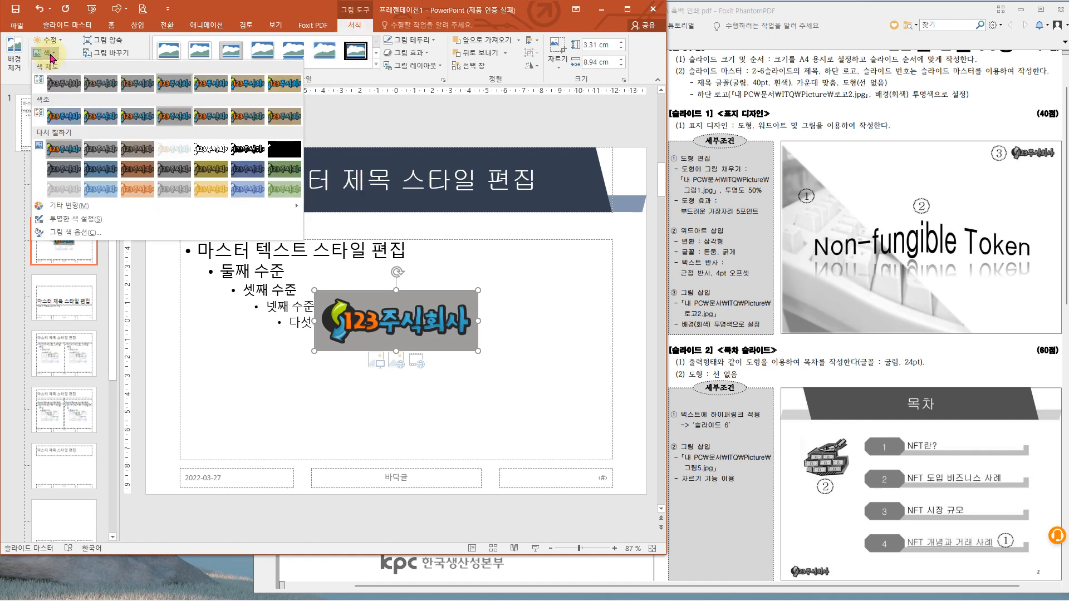
pyautogui.click(50, 56)
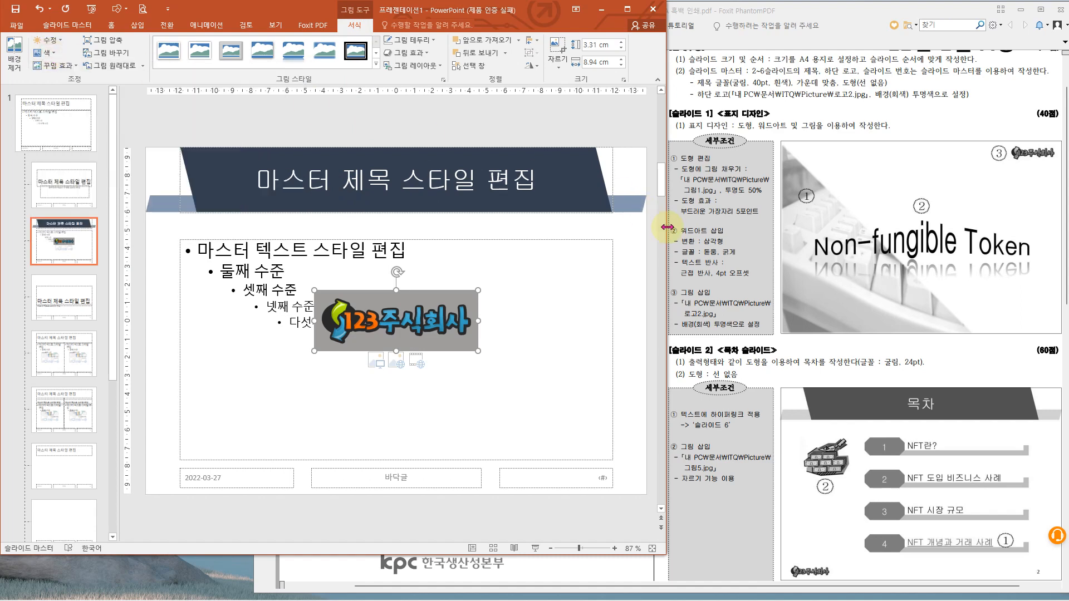
pyautogui.moveTo(667, 228); pyautogui.dragTo(894, 227)
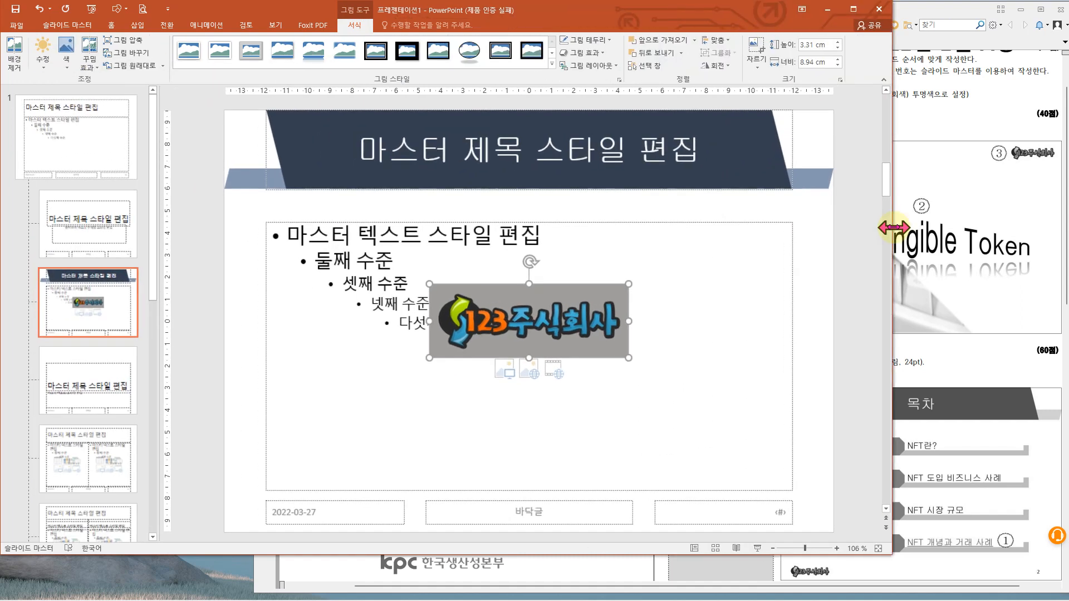
pyautogui.click(65, 55)
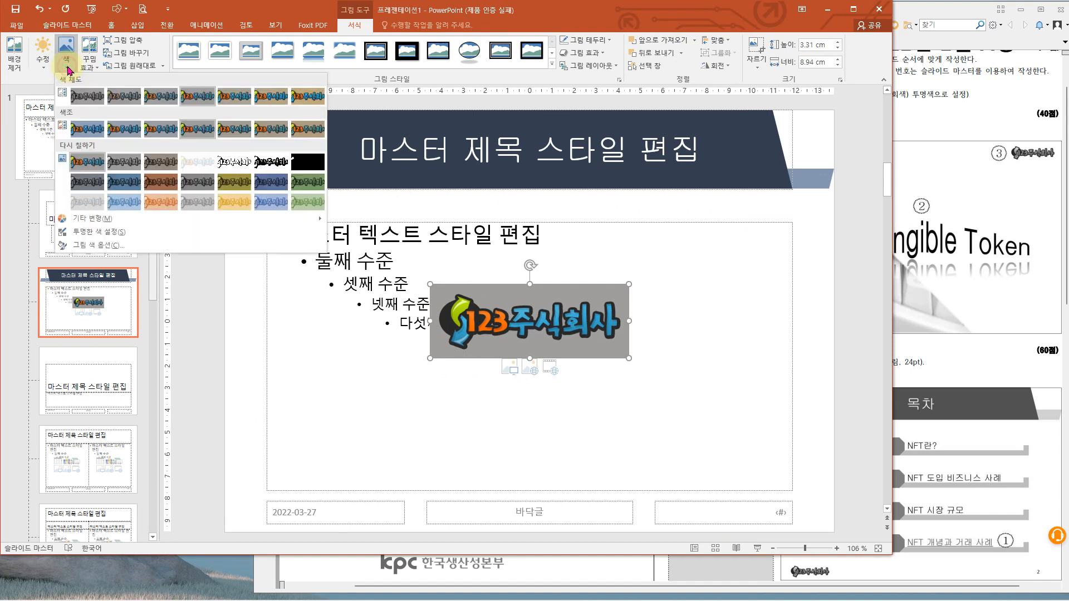
pyautogui.click(89, 233)
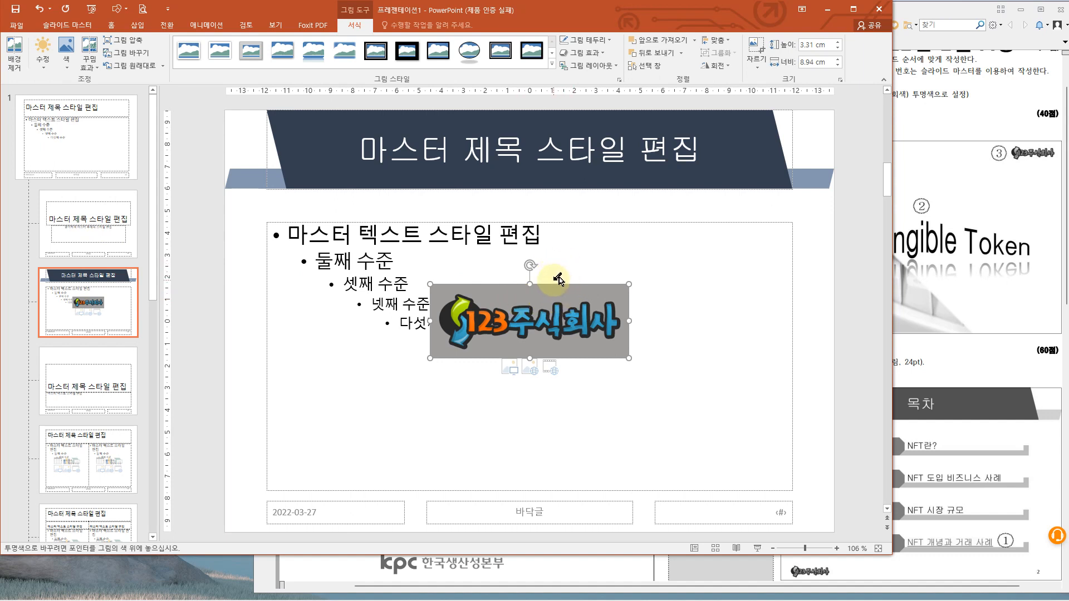
pyautogui.click(545, 294)
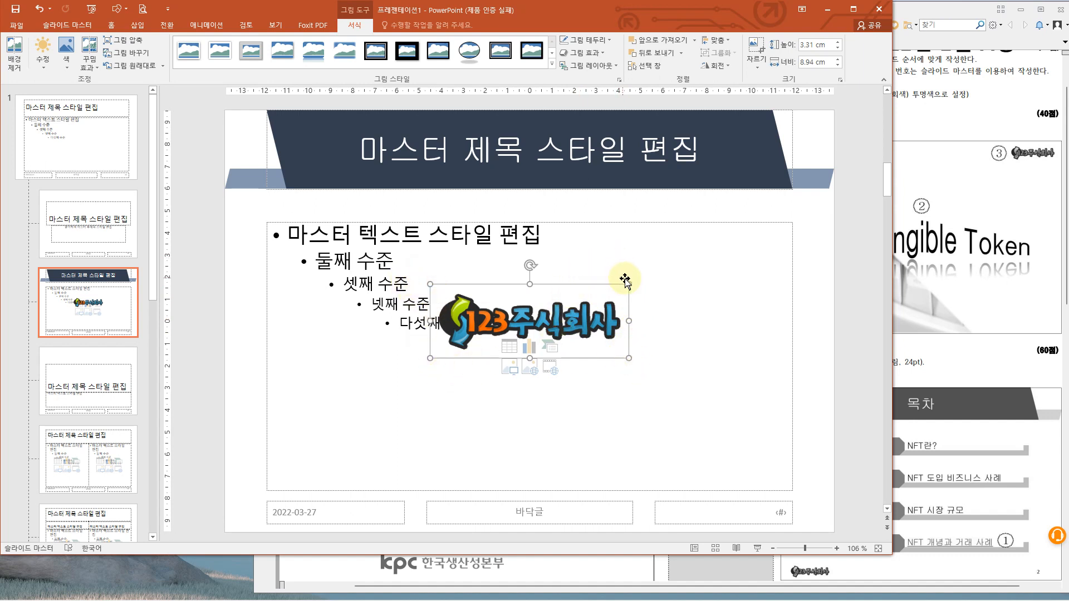
# - Shrink the logo to about 1.35 × 3.64 cm and place it in the layout's lower-left corner
pyautogui.moveTo(628, 283); pyautogui.dragTo(495, 328)
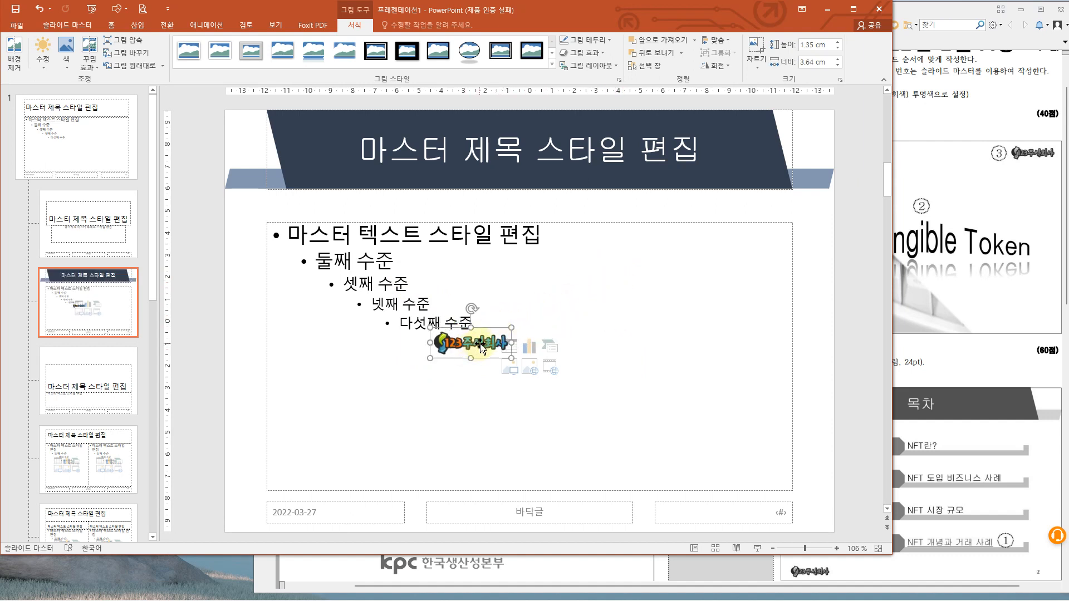
pyautogui.moveTo(467, 363); pyautogui.dragTo(284, 512)
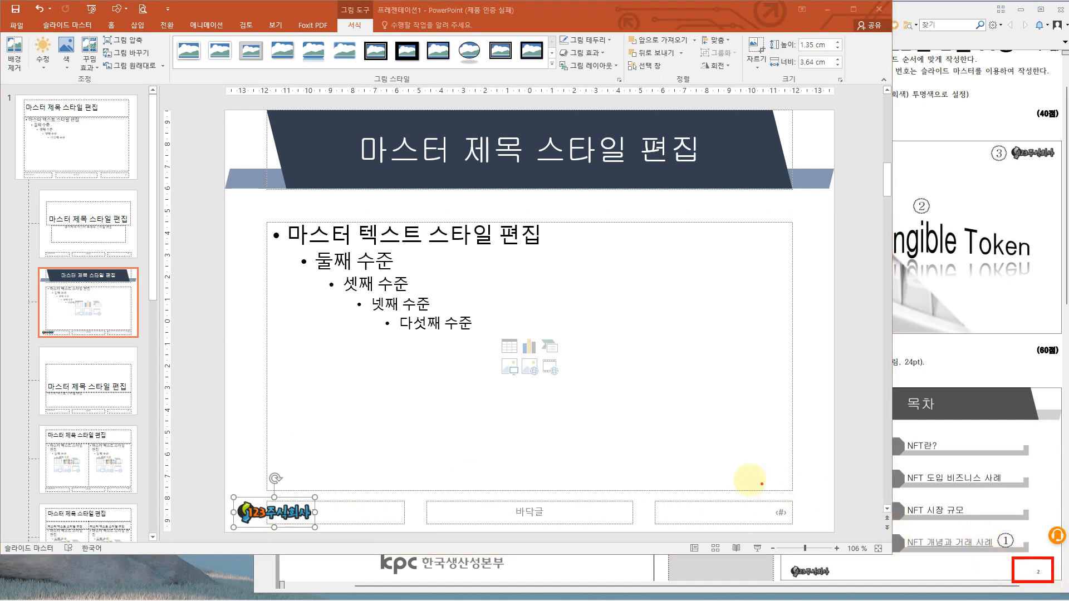
# - Format the slide number placeholder's text in black at 14 pt
pyautogui.click(655, 508)
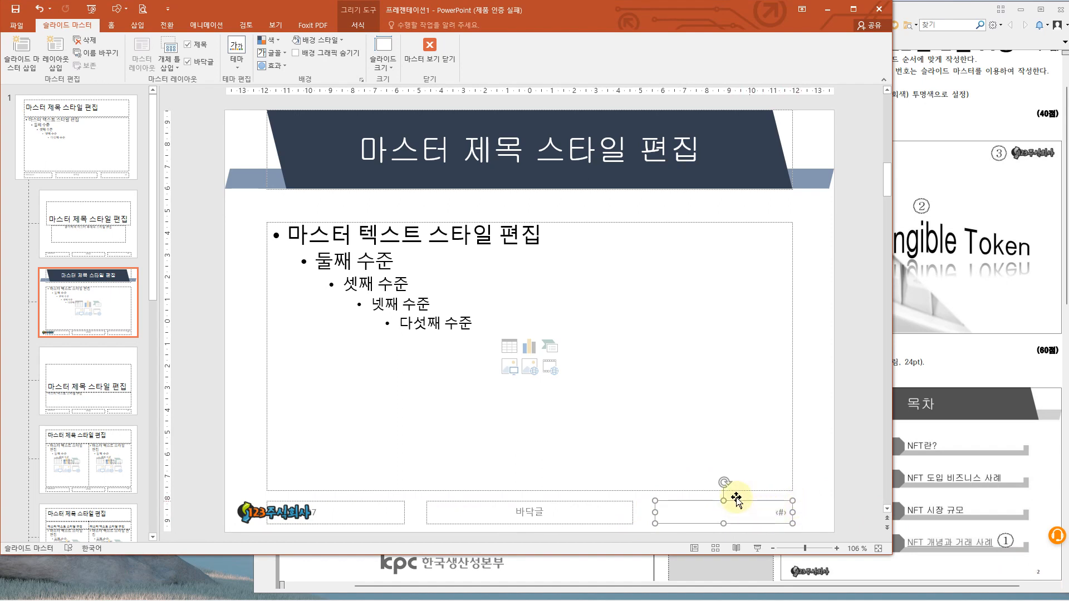
pyautogui.click(112, 25)
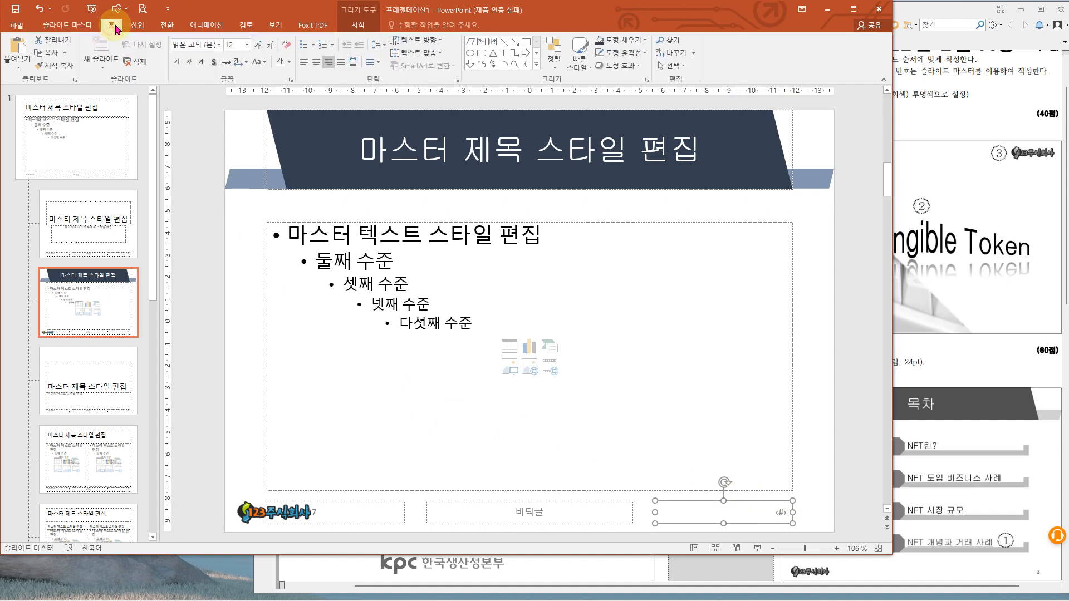
pyautogui.click(289, 62)
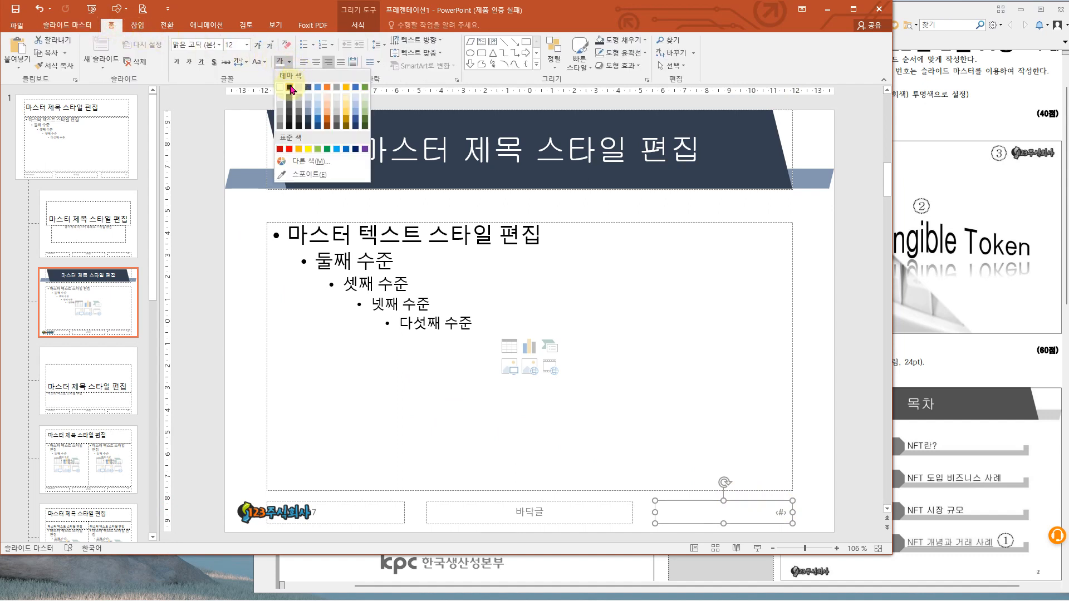
pyautogui.click(287, 87)
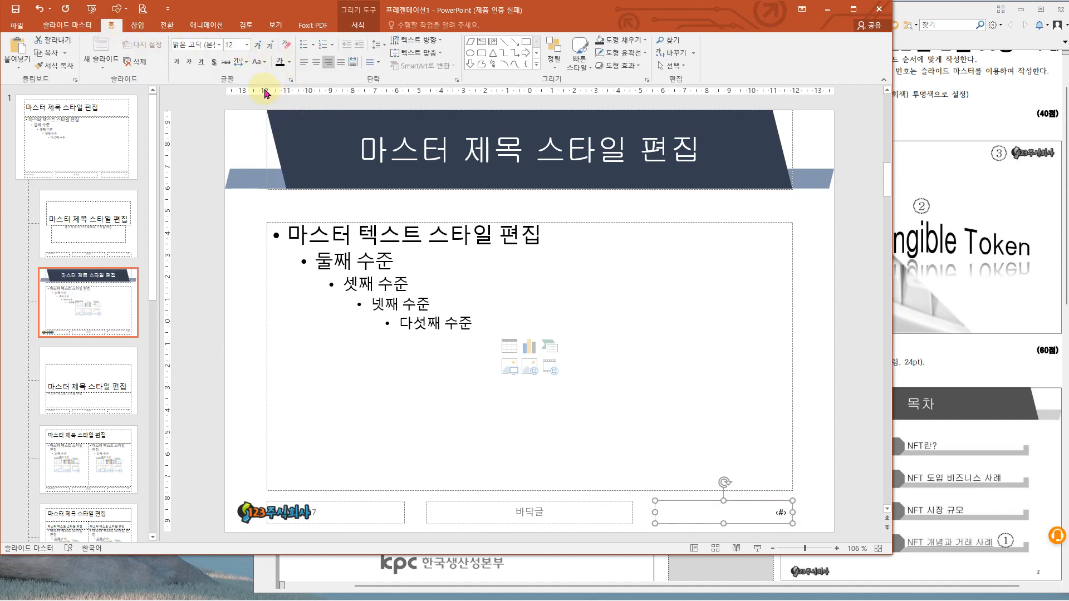
pyautogui.click(247, 44)
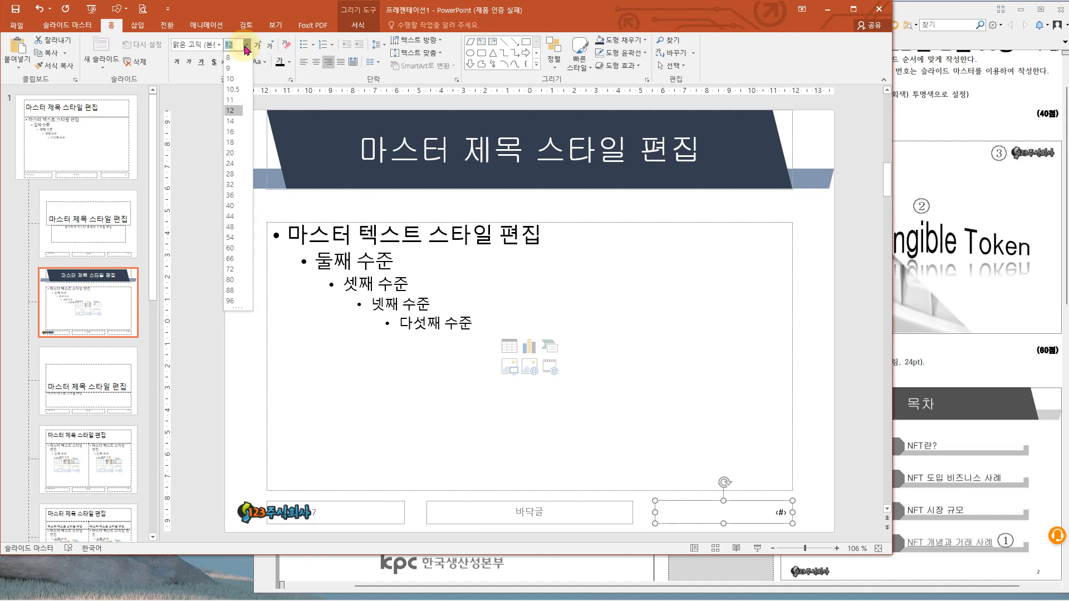
pyautogui.click(234, 126)
# - Copy the logo picture in the layout's lower-left corner
pyautogui.click(259, 508)
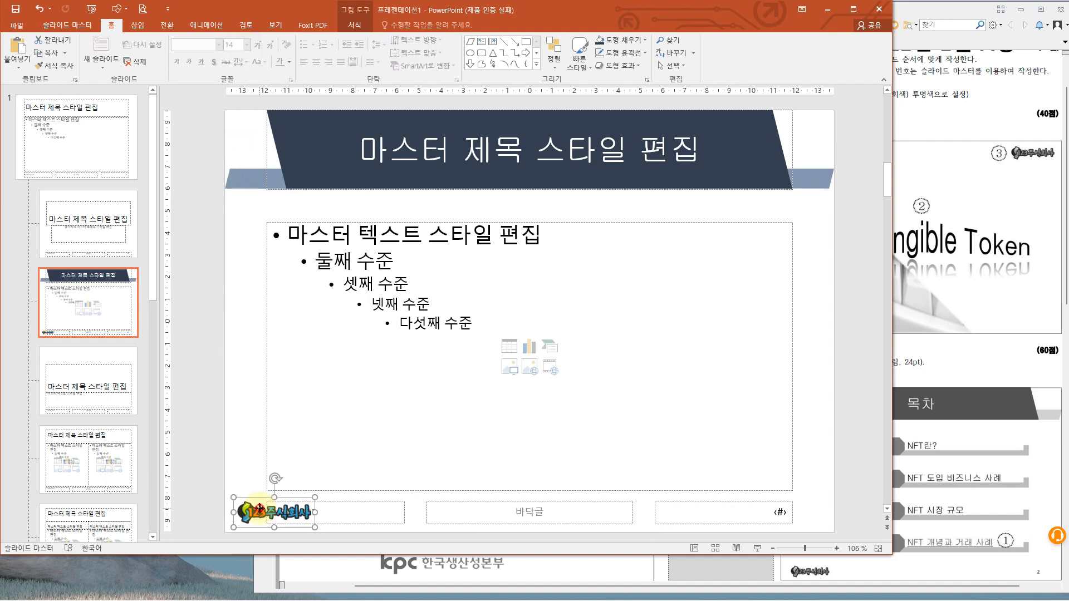
pyautogui.rightClick(260, 508)
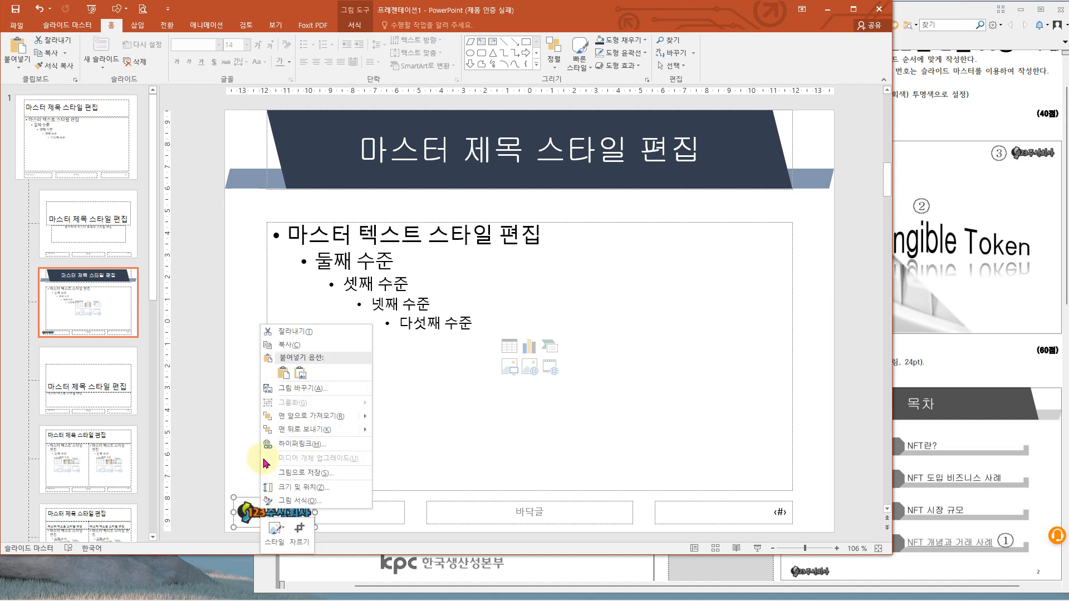
pyautogui.click(290, 345)
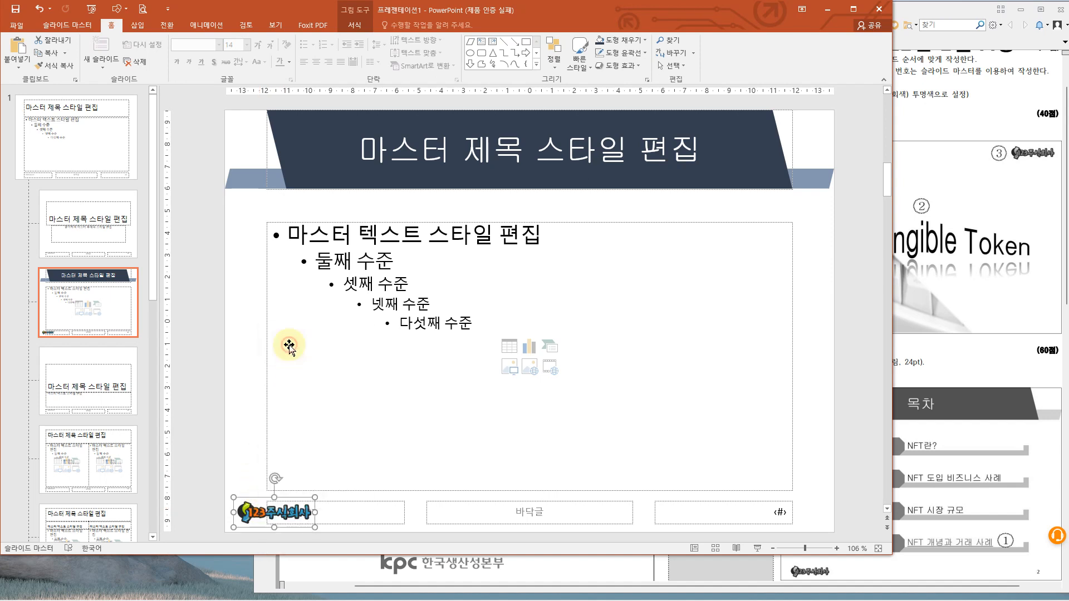
# - Turn on slide numbers for all slides, with the option not to show them on the title slide
pyautogui.click(138, 26)
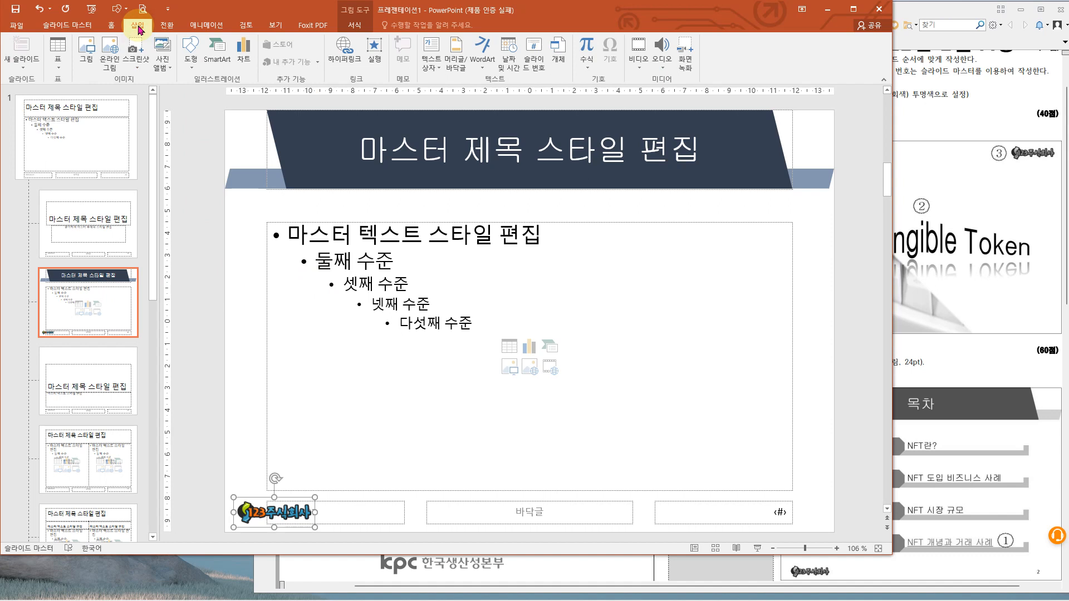
pyautogui.click(537, 67)
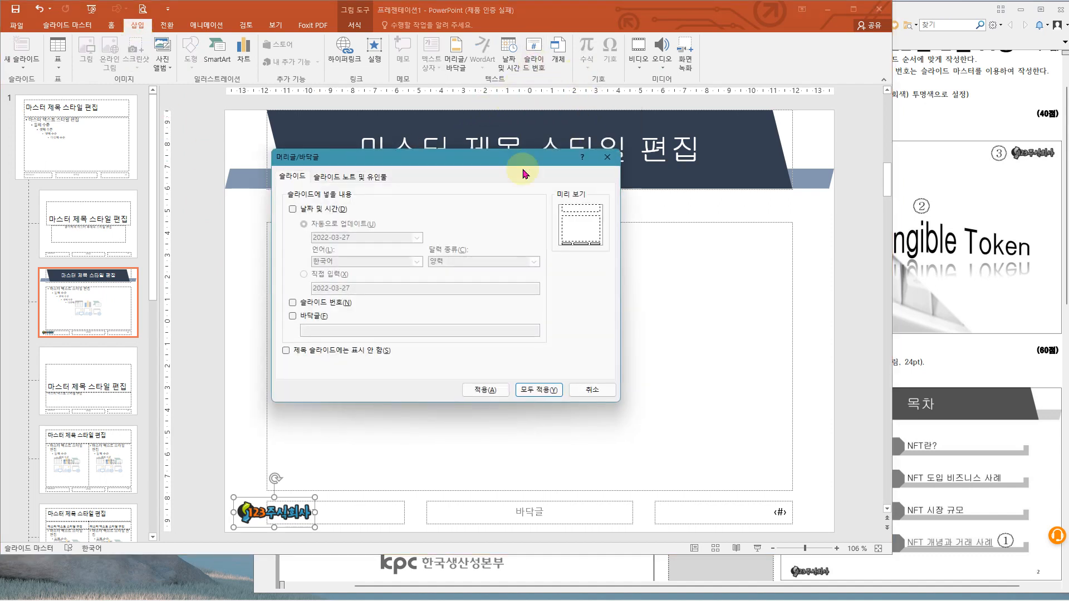
pyautogui.click(300, 300)
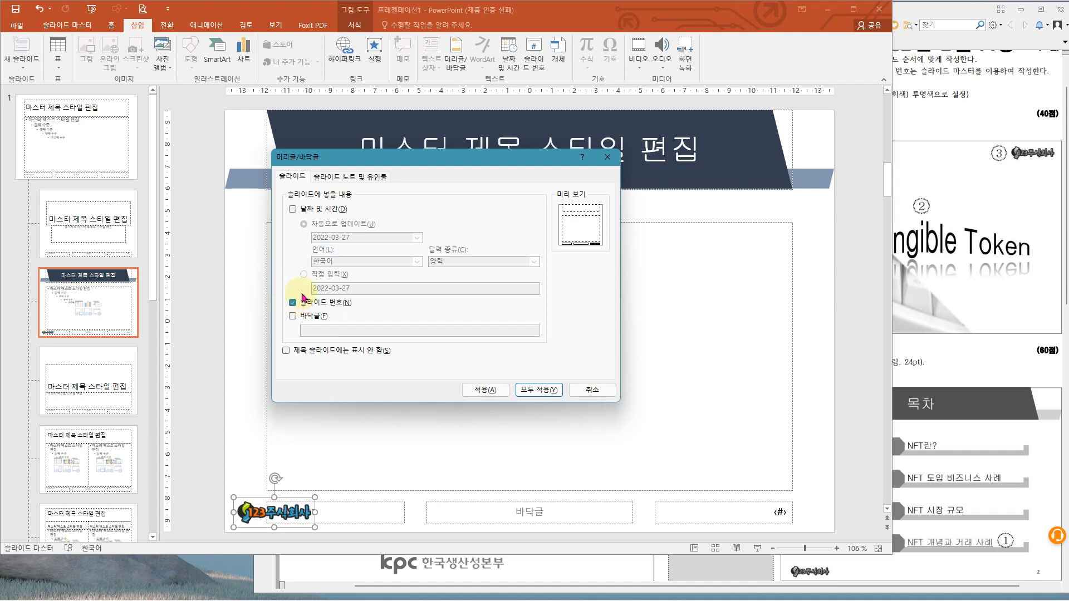
pyautogui.click(286, 350)
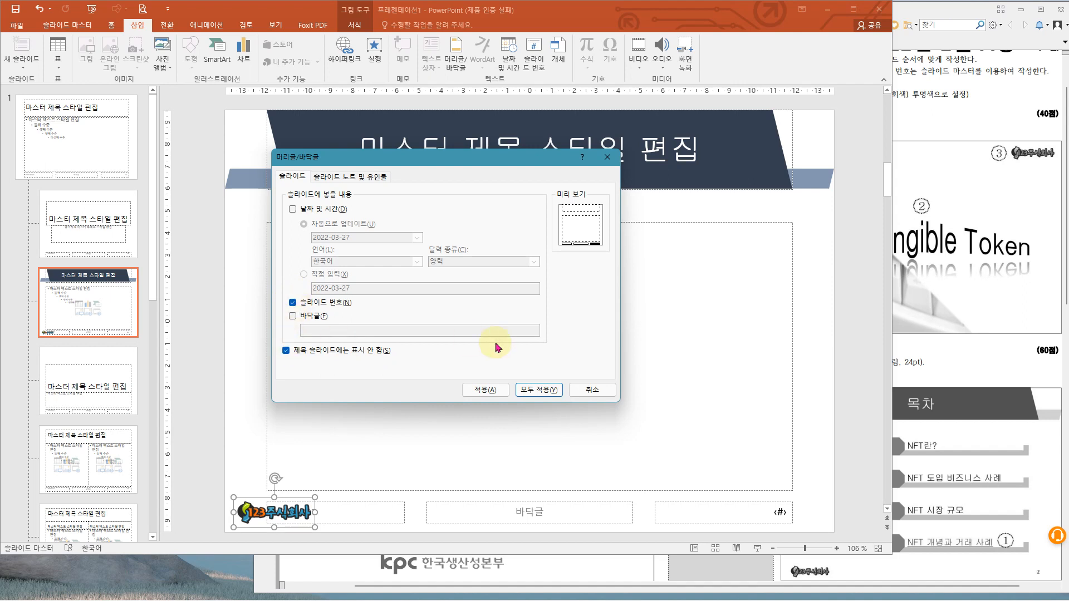
pyautogui.click(546, 390)
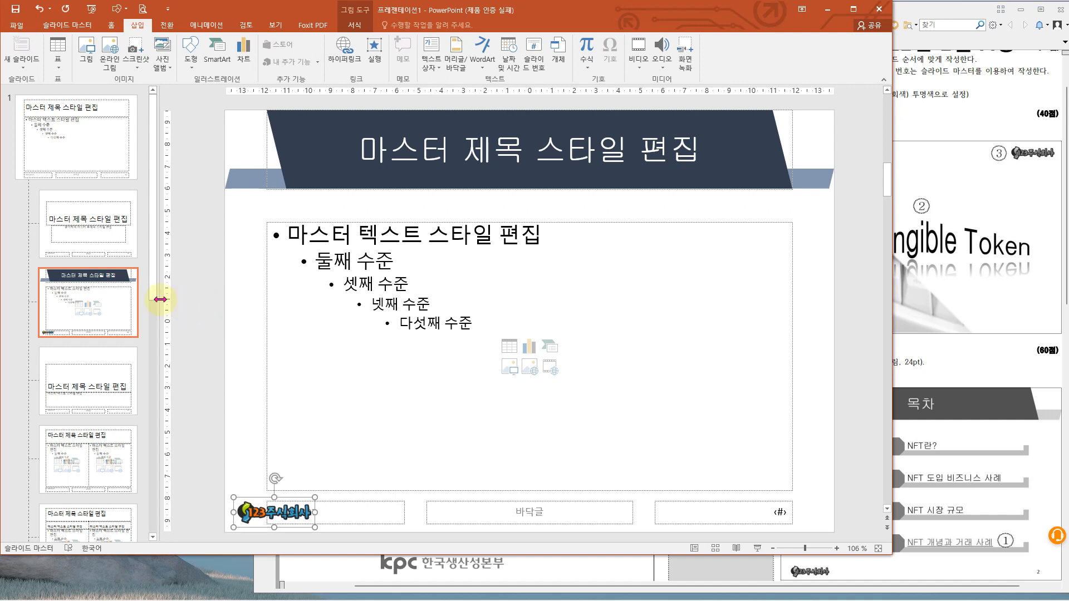
# - Narrow the layout thumbnail pane to shrink its thumbnails, and deselect the logo picture
pyautogui.moveTo(159, 298); pyautogui.dragTo(118, 296)
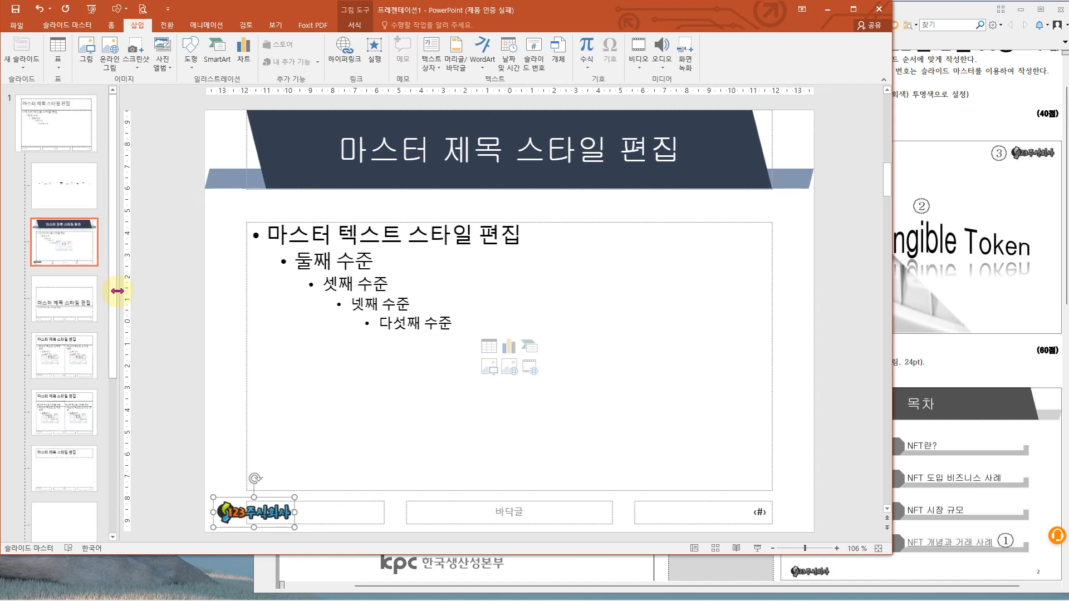
pyautogui.click(157, 257)
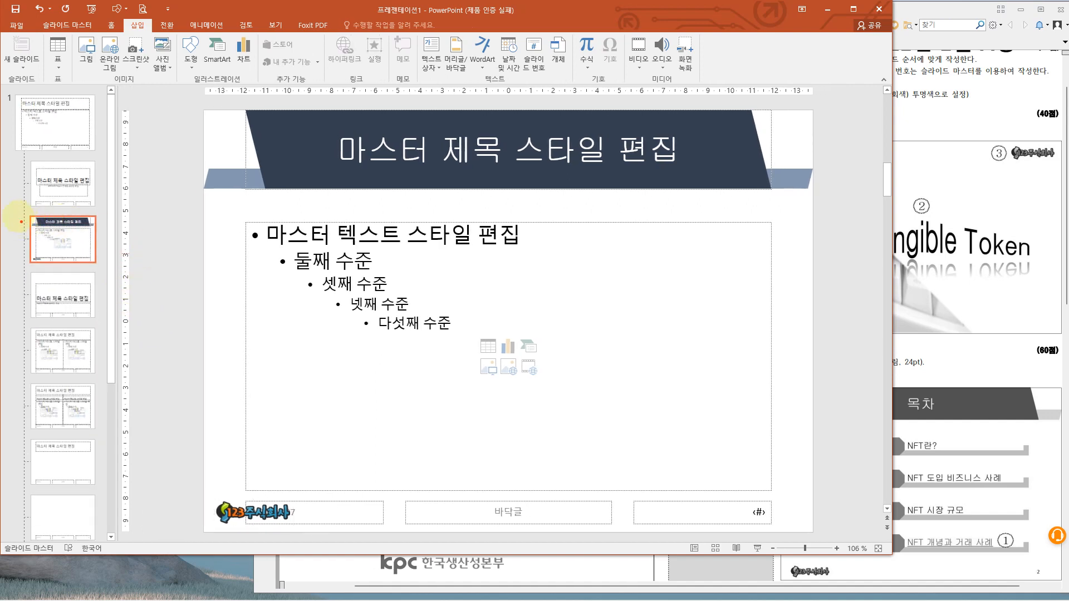
pyautogui.moveTo(15, 212); pyautogui.dragTo(96, 266)
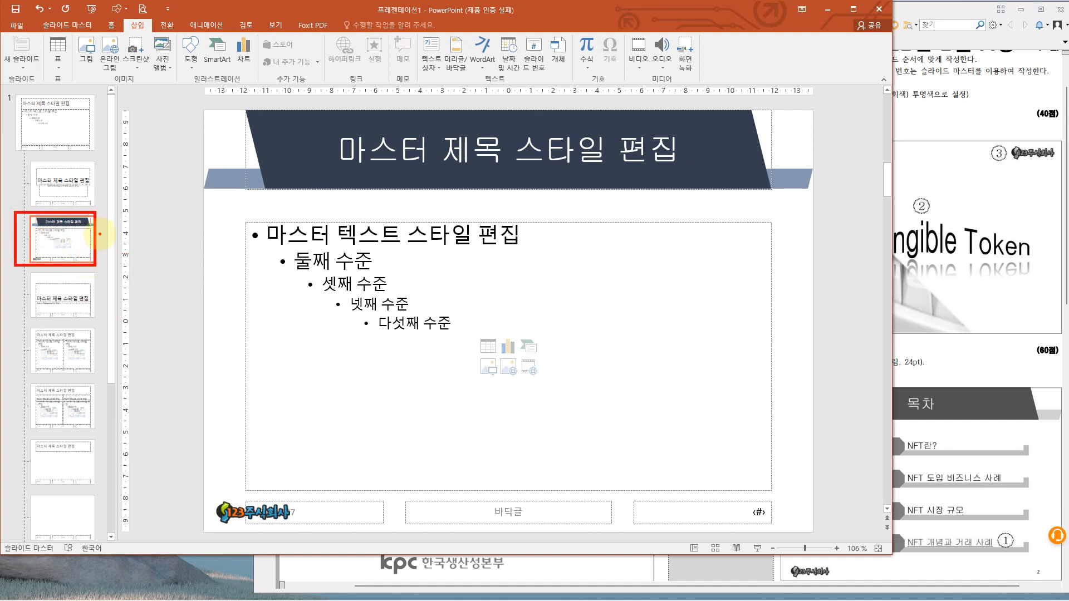
pyautogui.press('Escape')
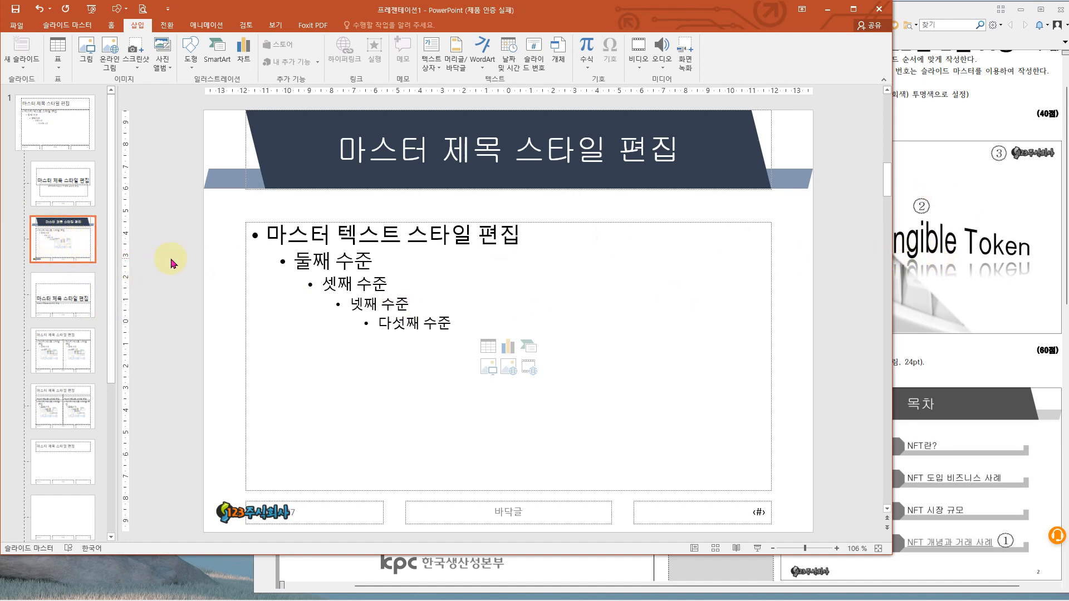
pyautogui.click(63, 114)
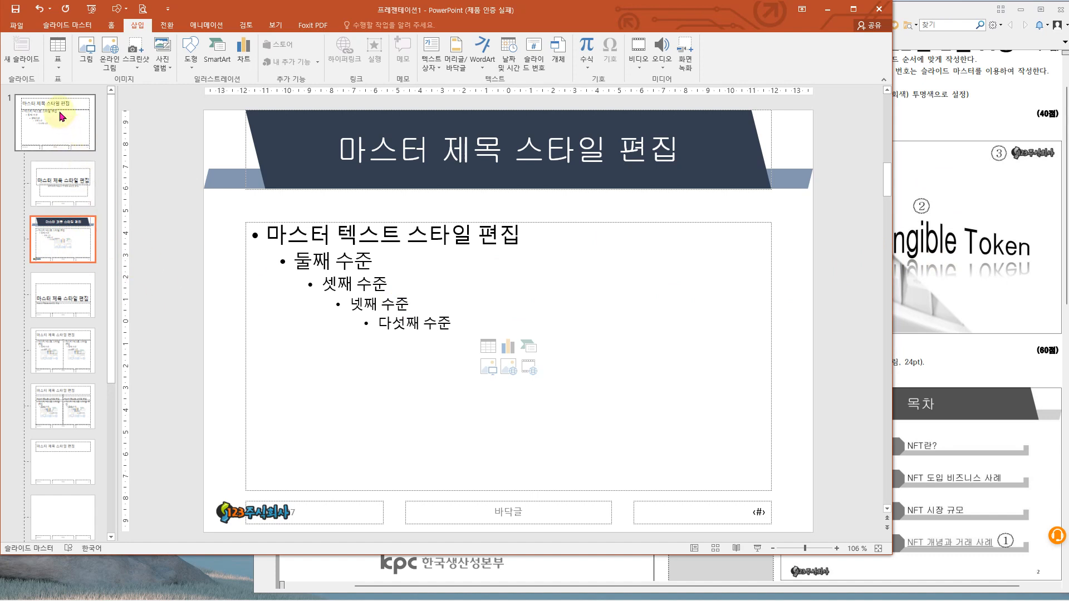
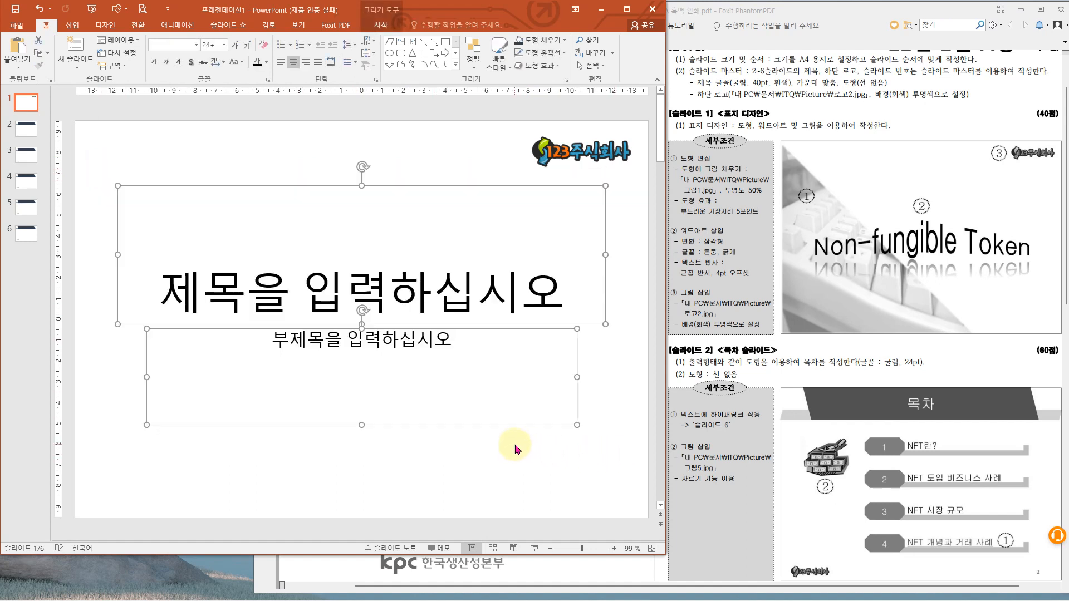
# - Delete the empty title and subtitle placeholders from slide 1
pyautogui.press('Delete')
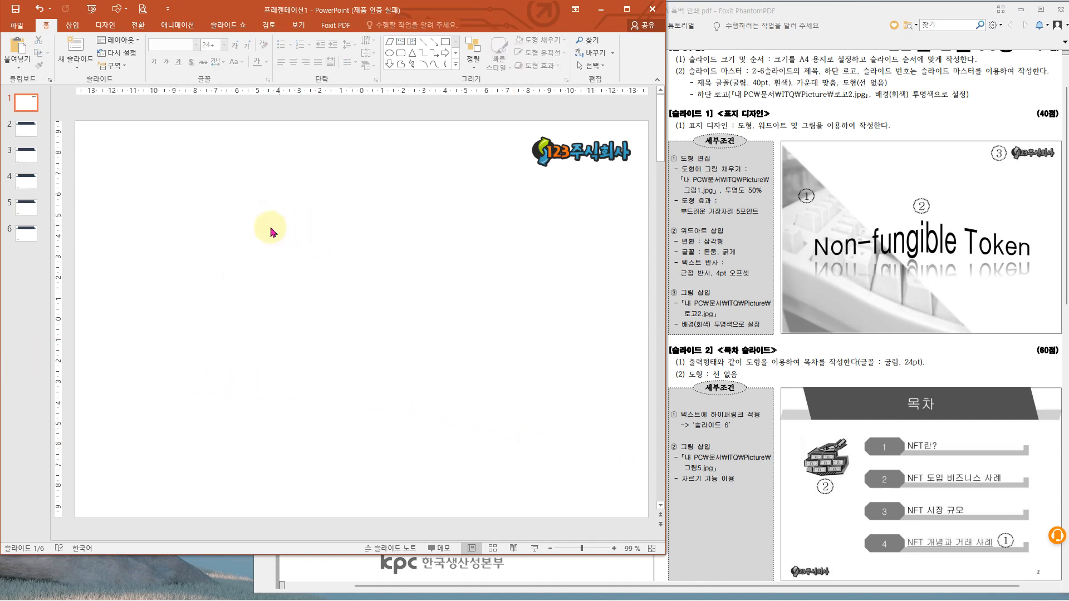
pyautogui.click(16, 10)
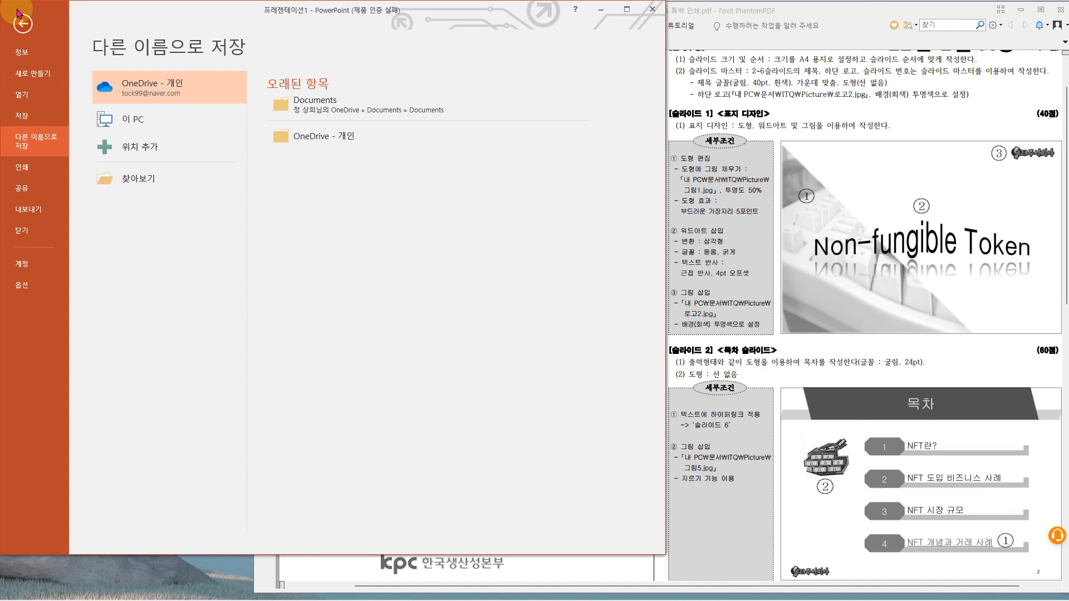
pyautogui.click(23, 24)
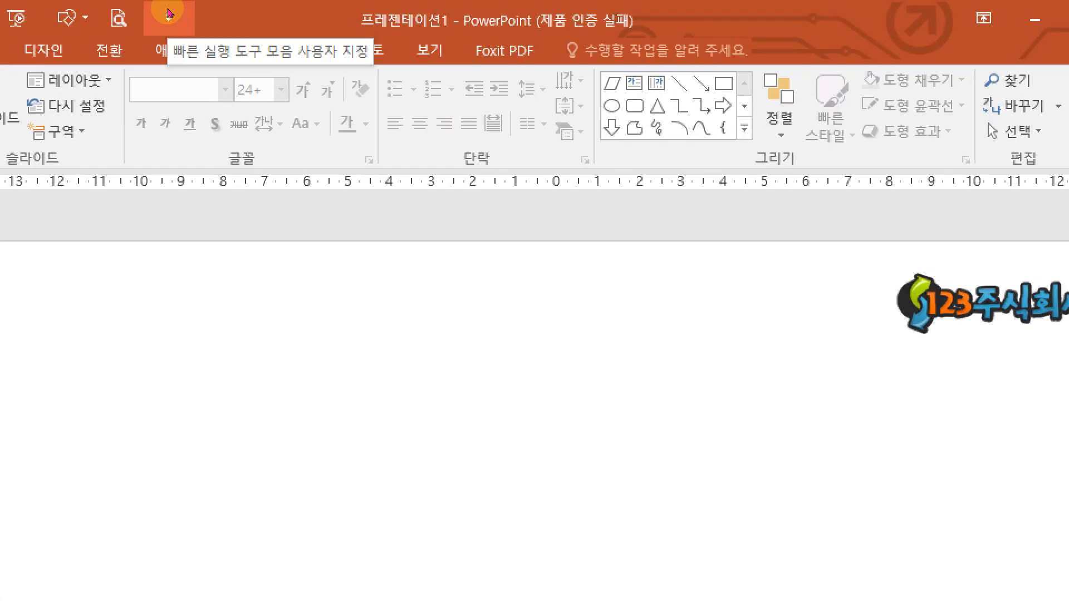
# - Show the Quick Access Toolbar below the ribbon
pyautogui.click(169, 13)
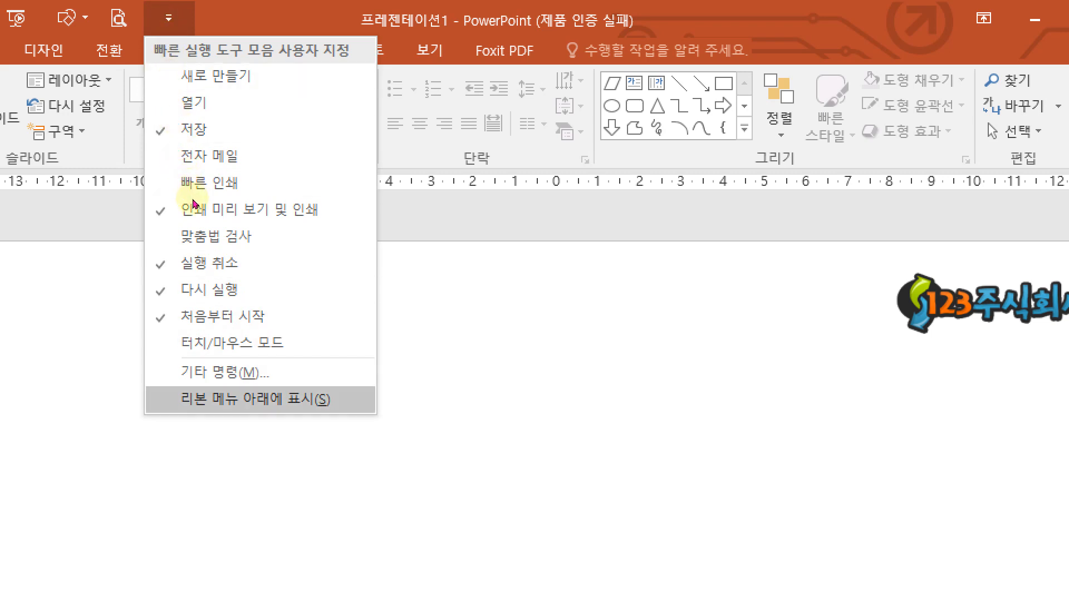
pyautogui.press('Return')
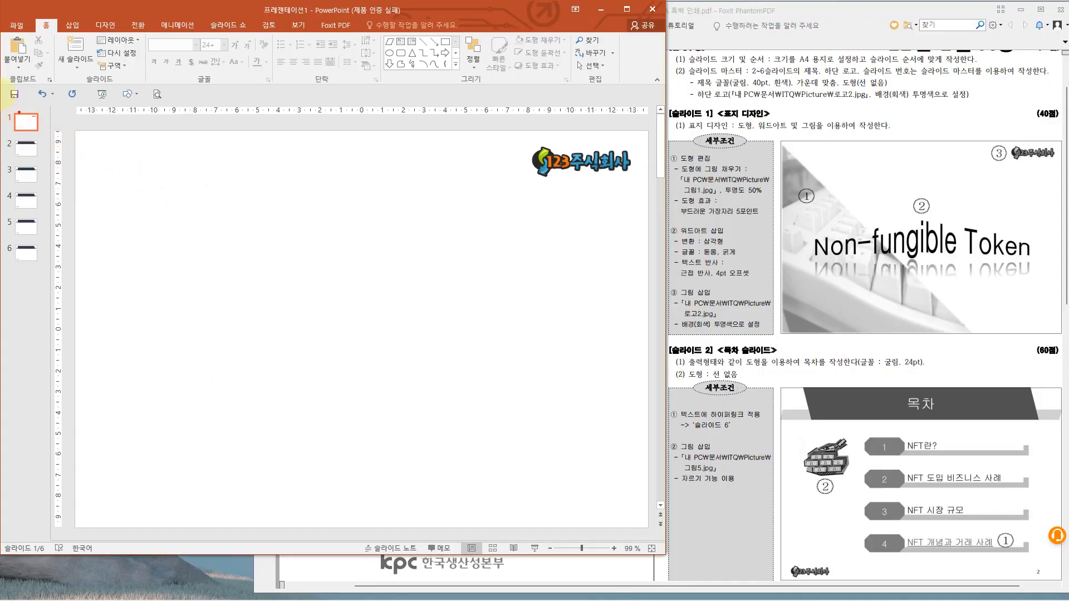
pyautogui.moveTo(1, 86); pyautogui.dragTo(31, 106)
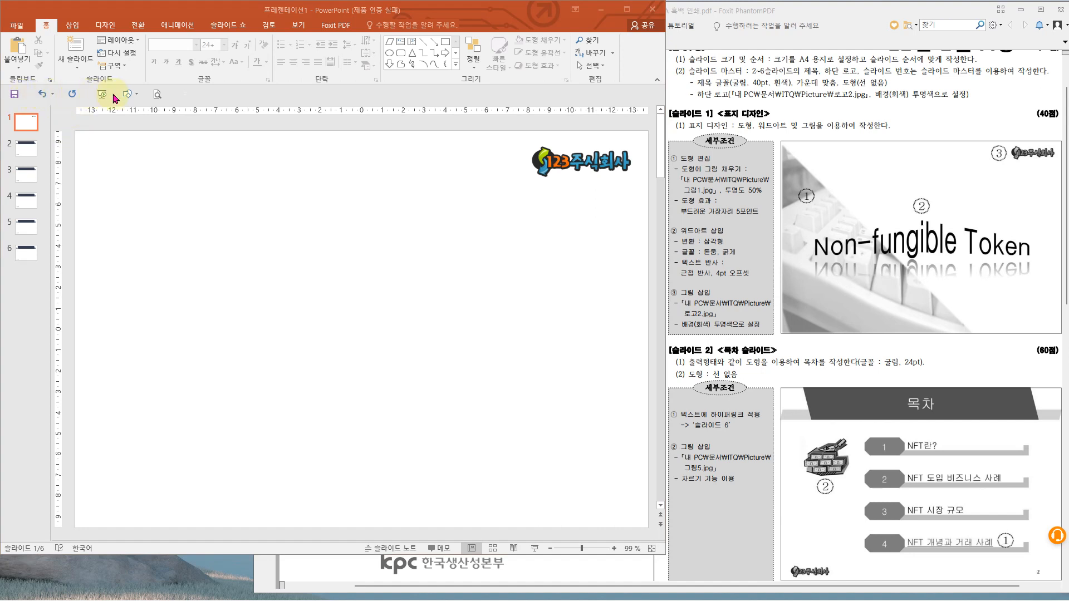
# - Return the Quick Access Toolbar to its place above the ribbon
pyautogui.click(173, 93)
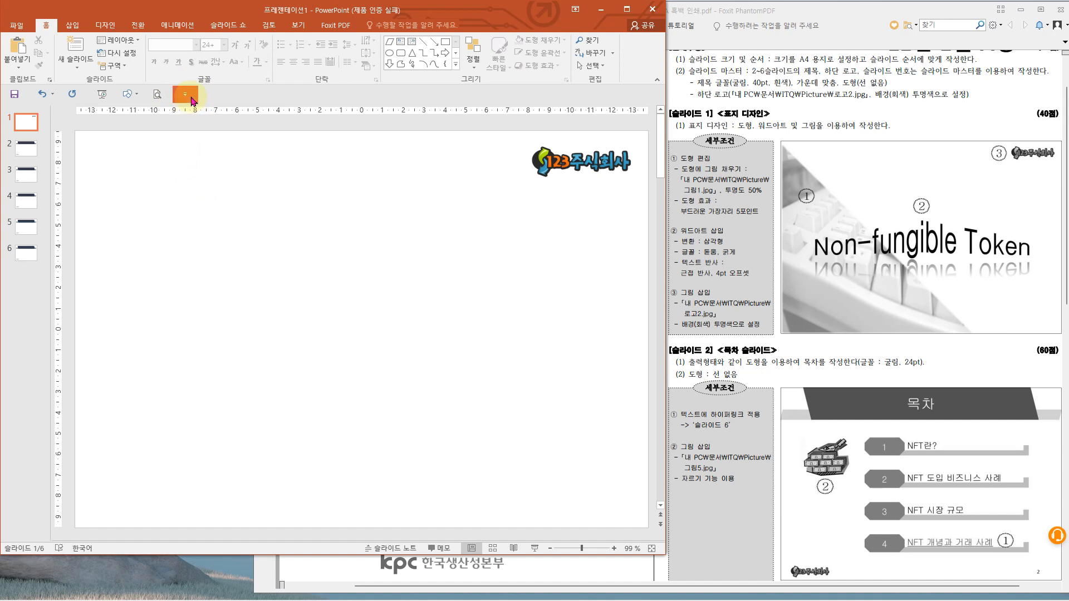
pyautogui.click(186, 99)
pyautogui.click(185, 97)
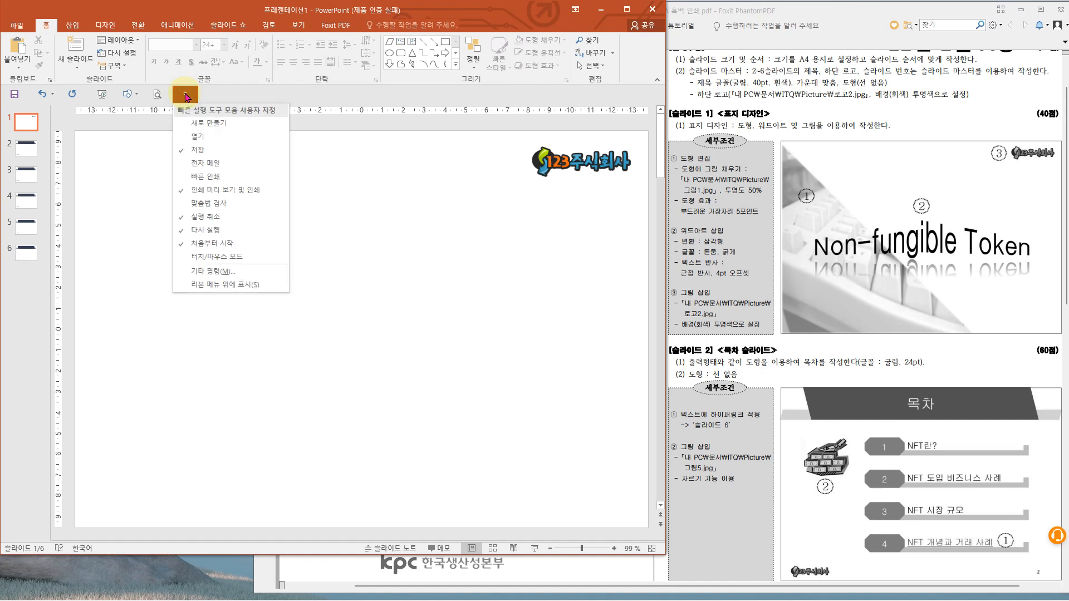
pyautogui.click(243, 286)
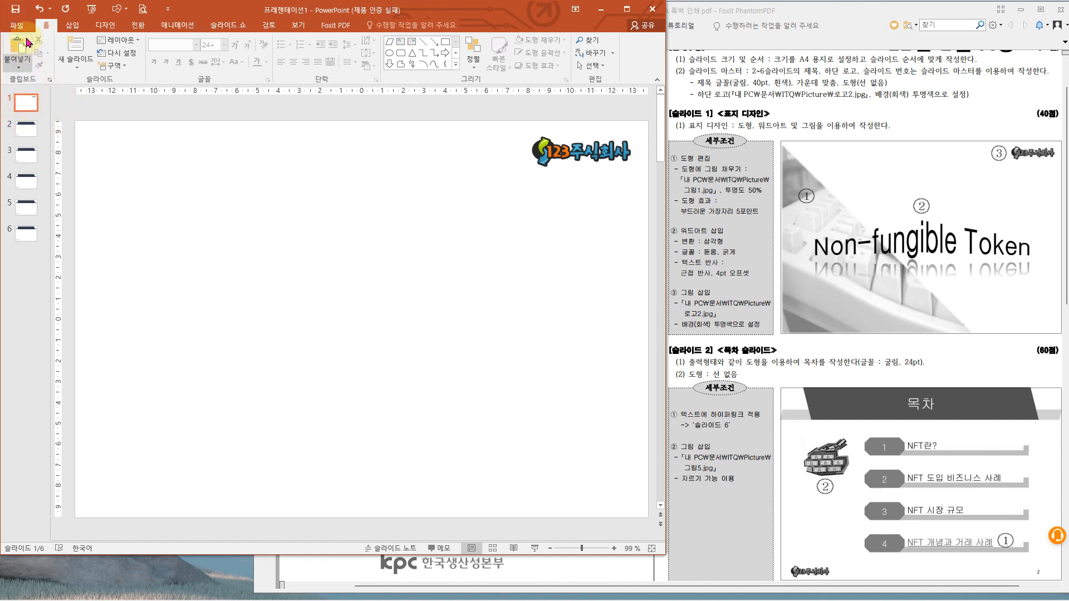
# - Start saving the presentation as a new file and browse to the ITQ folder inside Documents
pyautogui.click(21, 29)
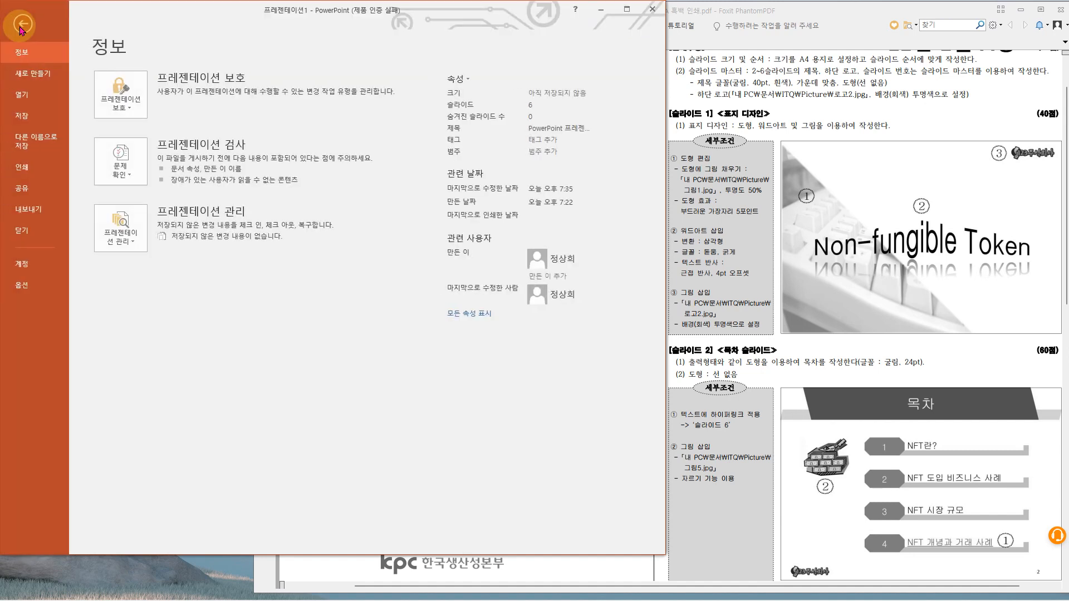
pyautogui.click(28, 117)
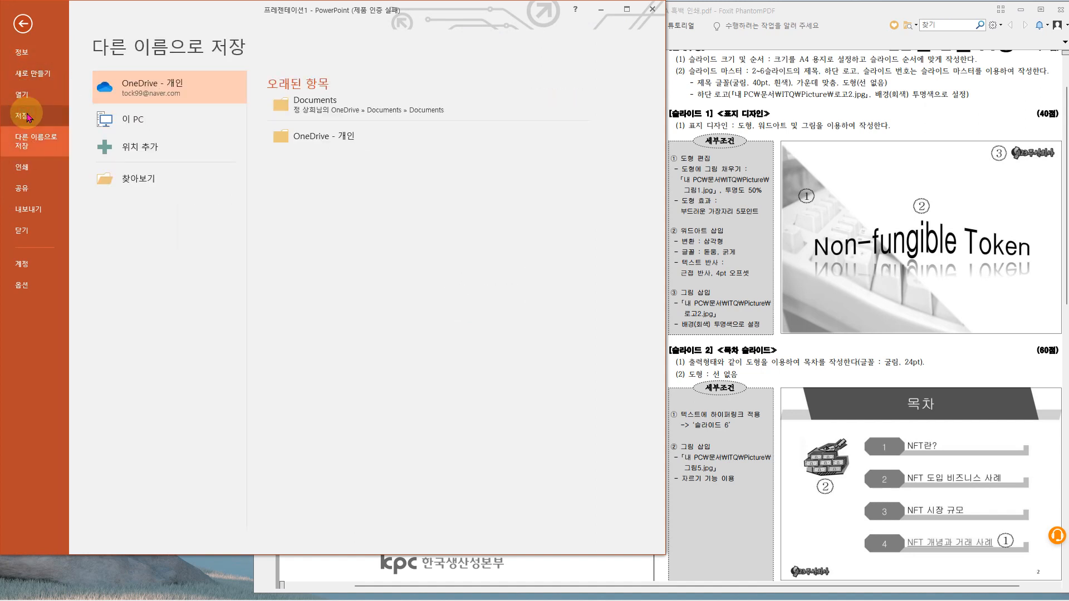
pyautogui.click(146, 180)
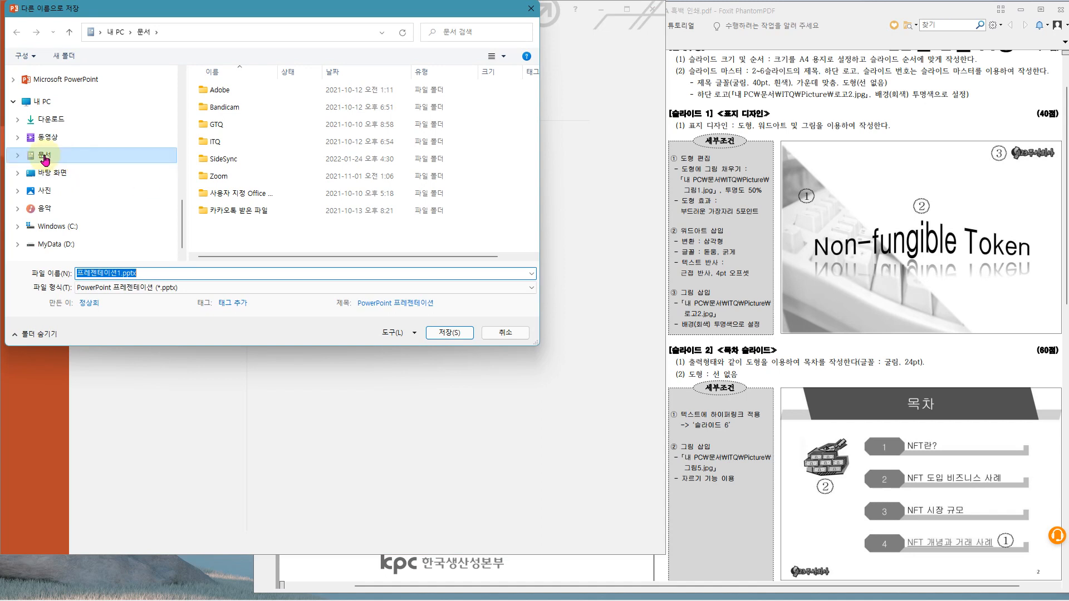
pyautogui.doubleClick(207, 142)
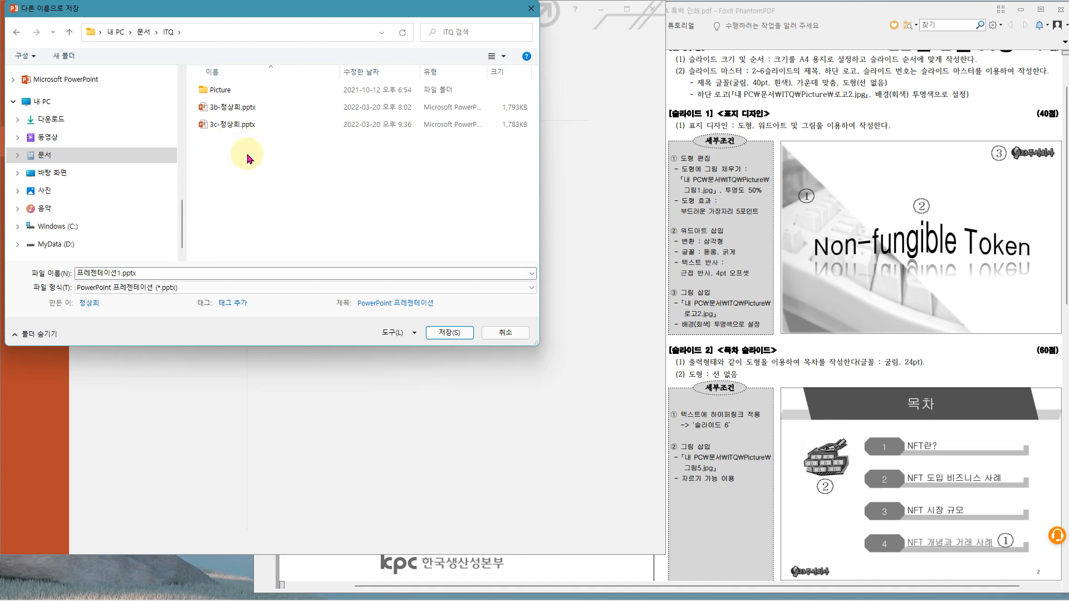
# - Switch to the exam PDF in Foxit PhantomPDF and check the required answer folder and file-naming rule
pyautogui.click(757, 13)
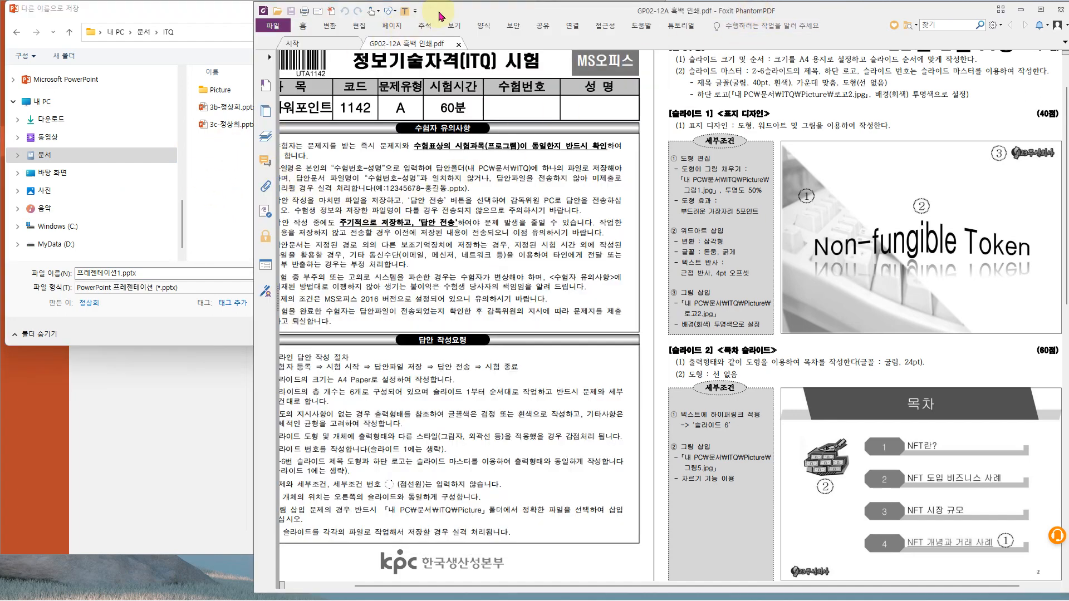
pyautogui.moveTo(705, 159)
pyautogui.mouseDown()
pyautogui.moveTo(775, 178)
pyautogui.moveTo(754, 170)
pyautogui.moveTo(765, 160)
pyautogui.moveTo(773, 180)
pyautogui.mouseUp()
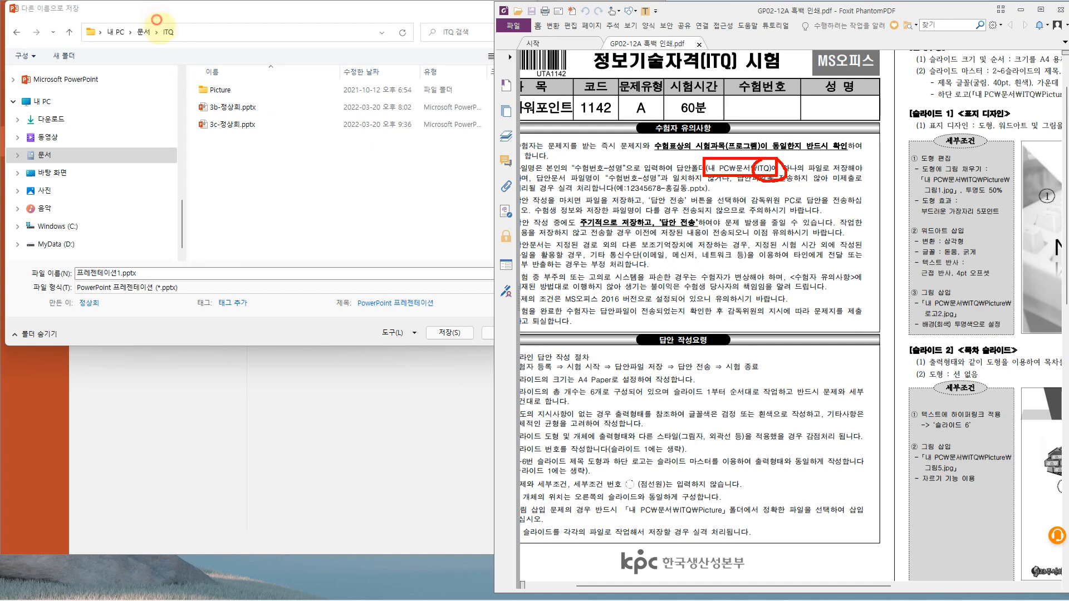
pyautogui.moveTo(156, 21); pyautogui.dragTo(181, 41)
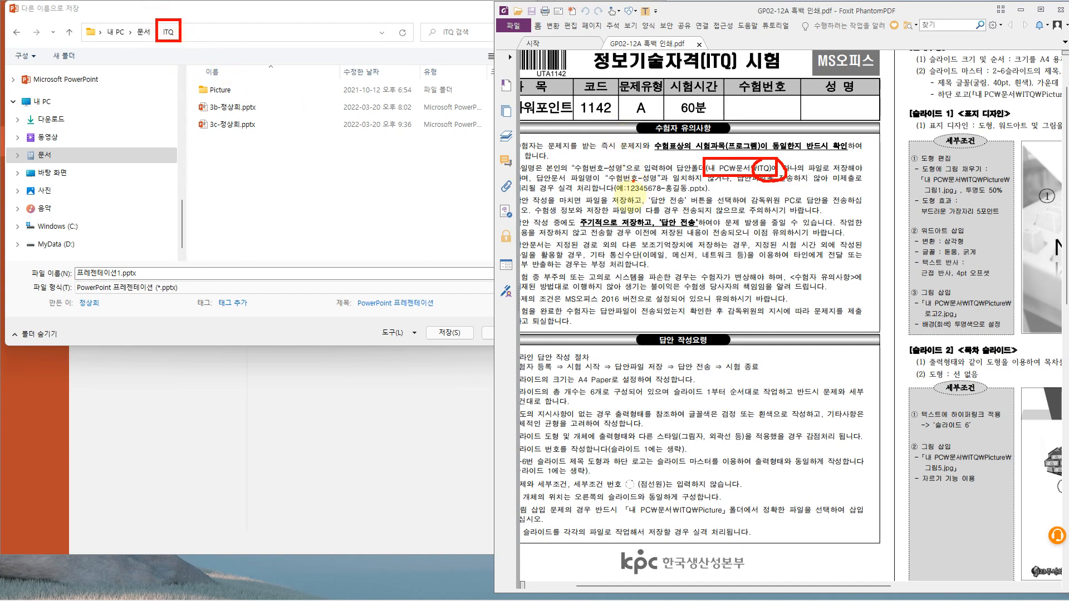
pyautogui.moveTo(604, 171); pyautogui.dragTo(711, 196)
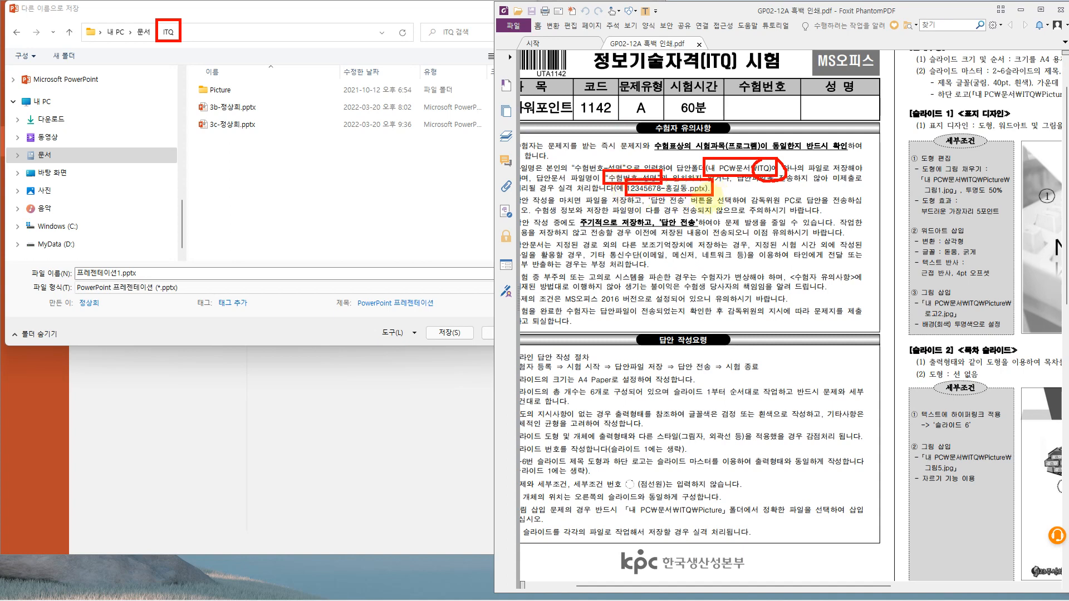
pyautogui.press('Escape')
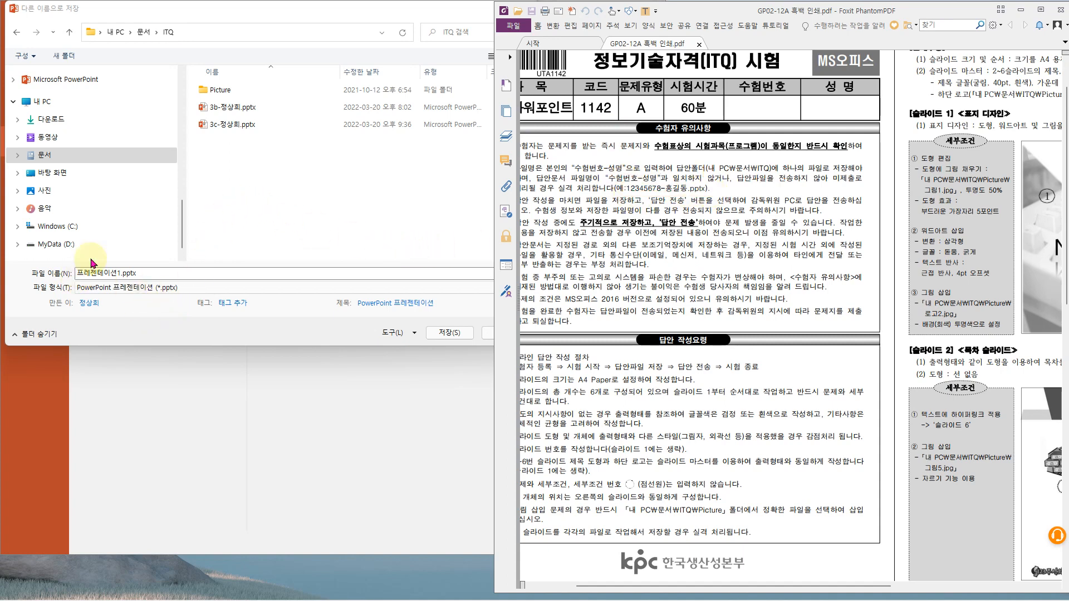
# - Save the presentation in the ITQ folder, named "2a-" followed by the examinee's full name
pyautogui.click(89, 276)
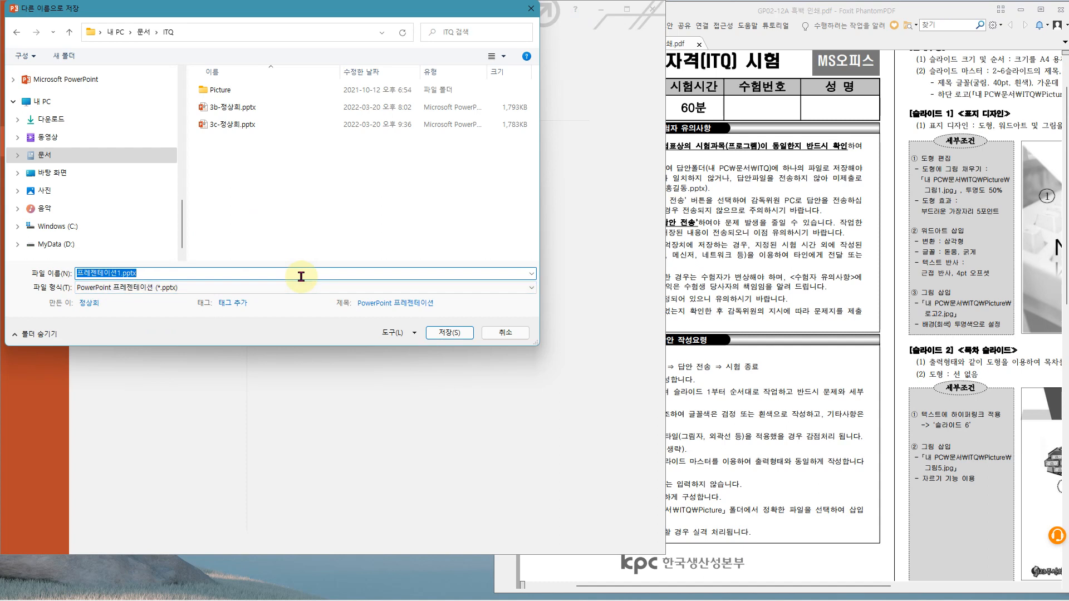
pyautogui.write('2')
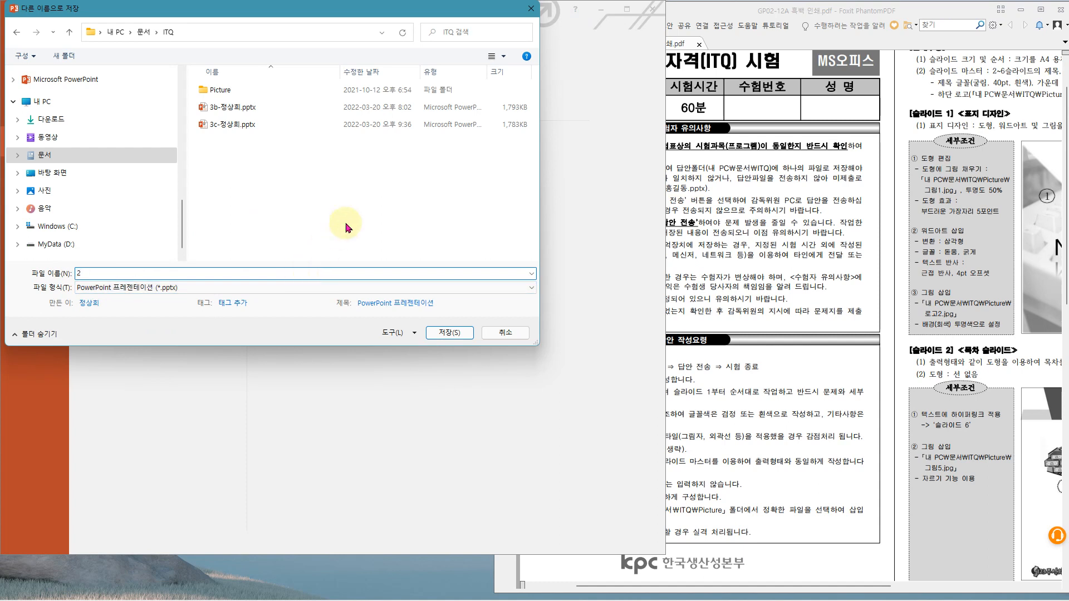
pyautogui.write('a')
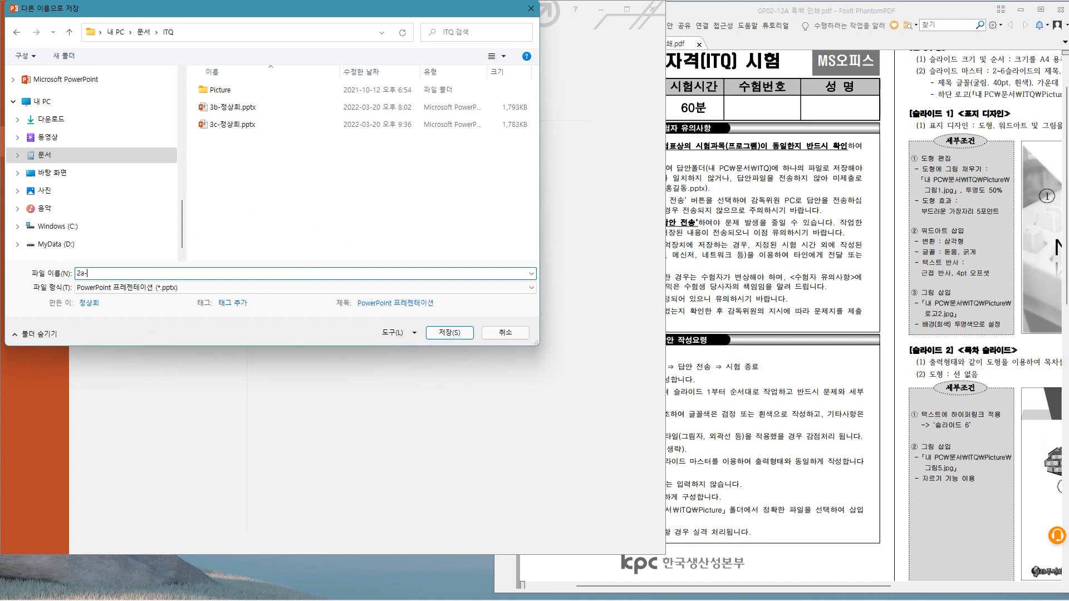
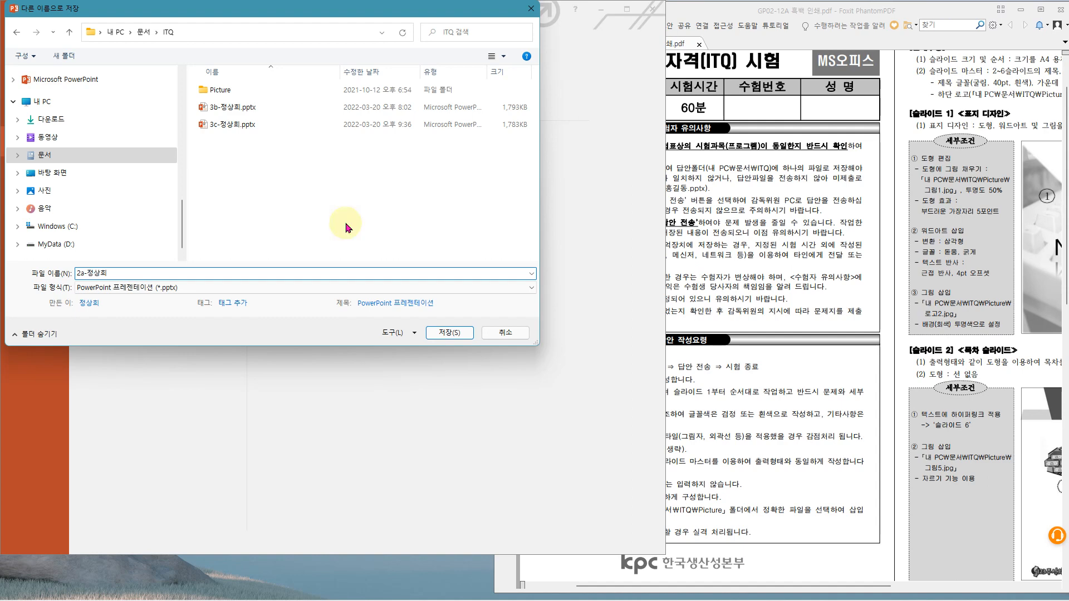
pyautogui.click(434, 334)
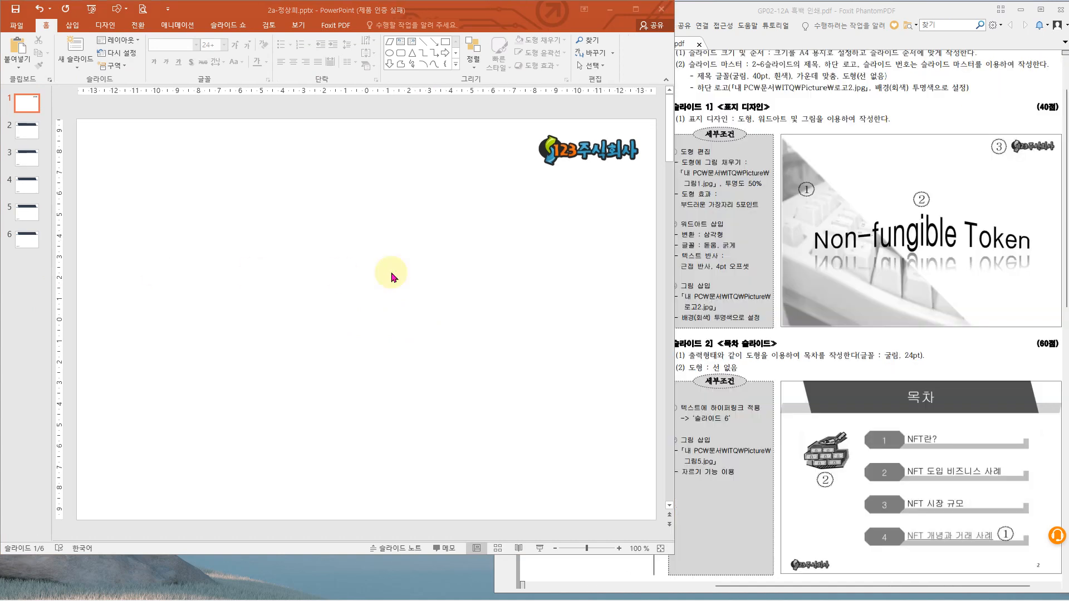
# - Draw a right triangle about 19.05 cm high and 19.13 cm wide from slide 1's upper-left corner down to its bottom edge
pyautogui.click(400, 271)
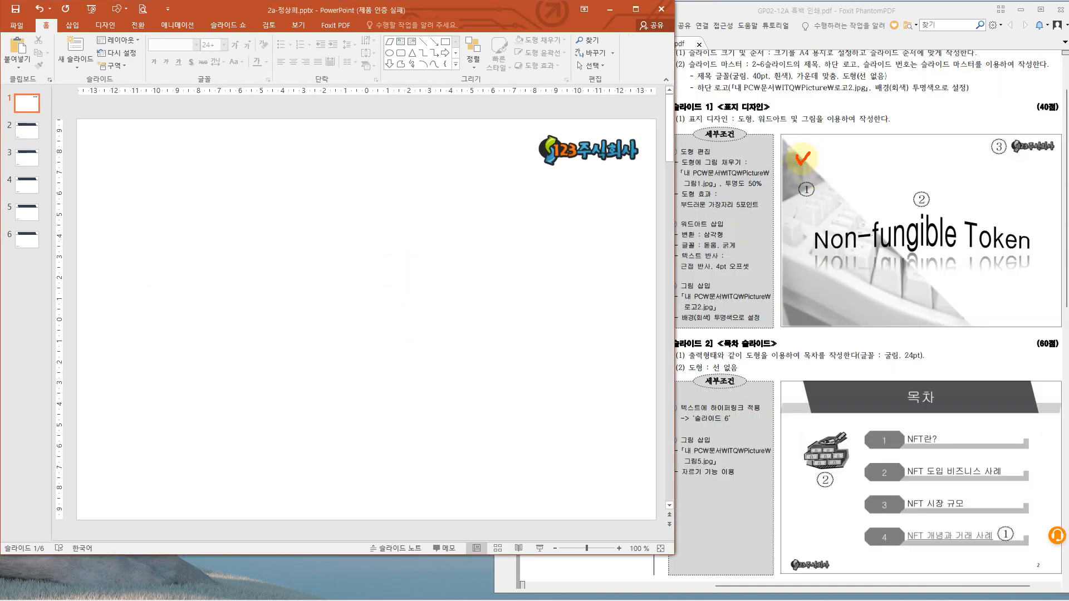
pyautogui.click(175, 220)
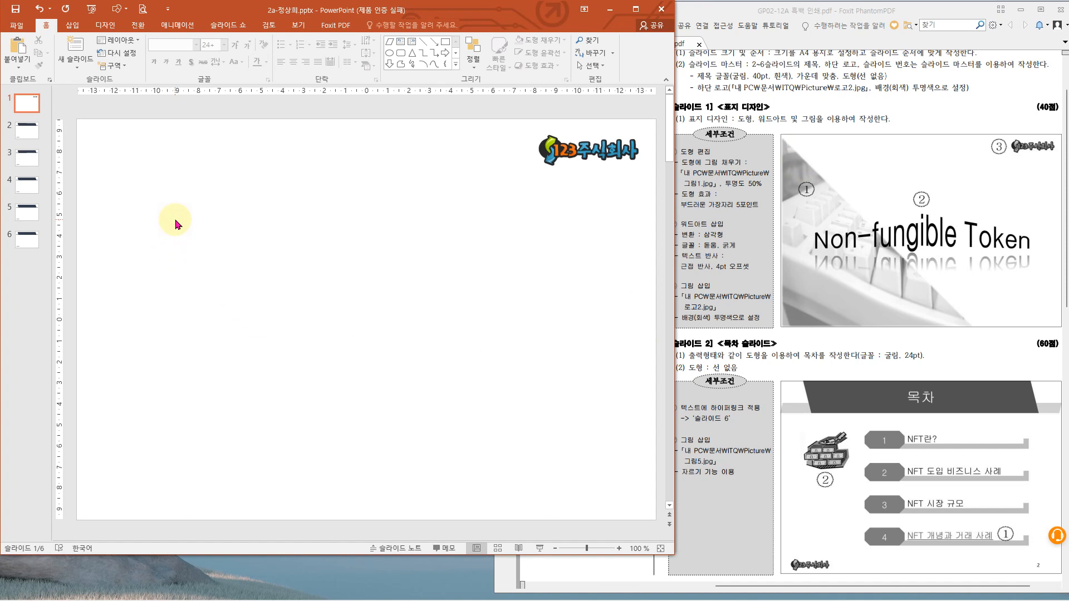
pyautogui.click(73, 25)
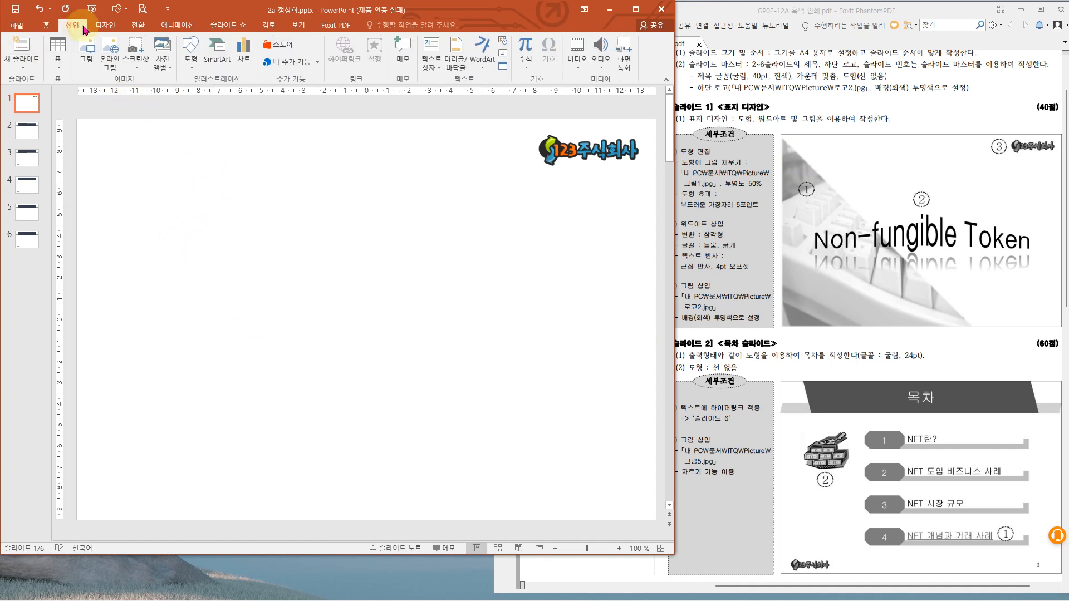
pyautogui.click(190, 50)
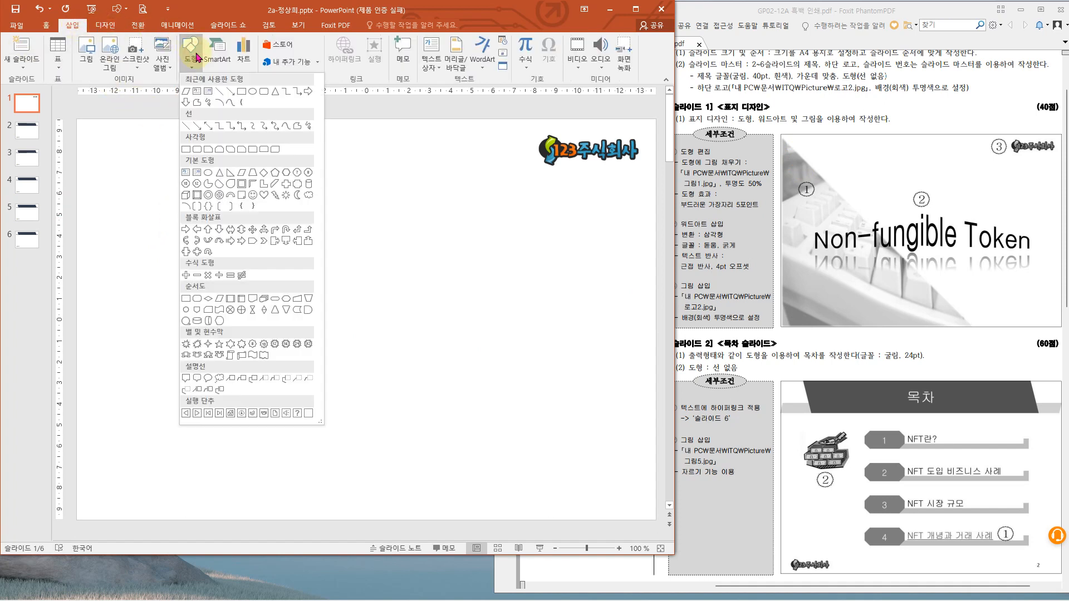
pyautogui.click(232, 173)
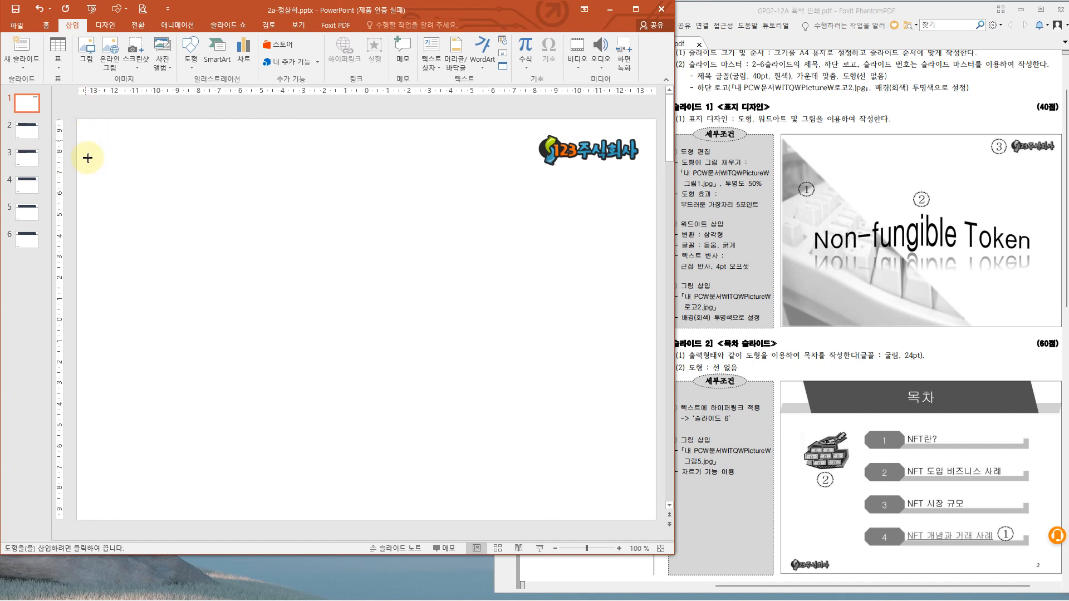
pyautogui.moveTo(78, 123)
pyautogui.mouseDown()
pyautogui.moveTo(100, 167)
pyautogui.moveTo(396, 463)
pyautogui.moveTo(426, 519)
pyautogui.moveTo(479, 518)
pyautogui.mouseUp()
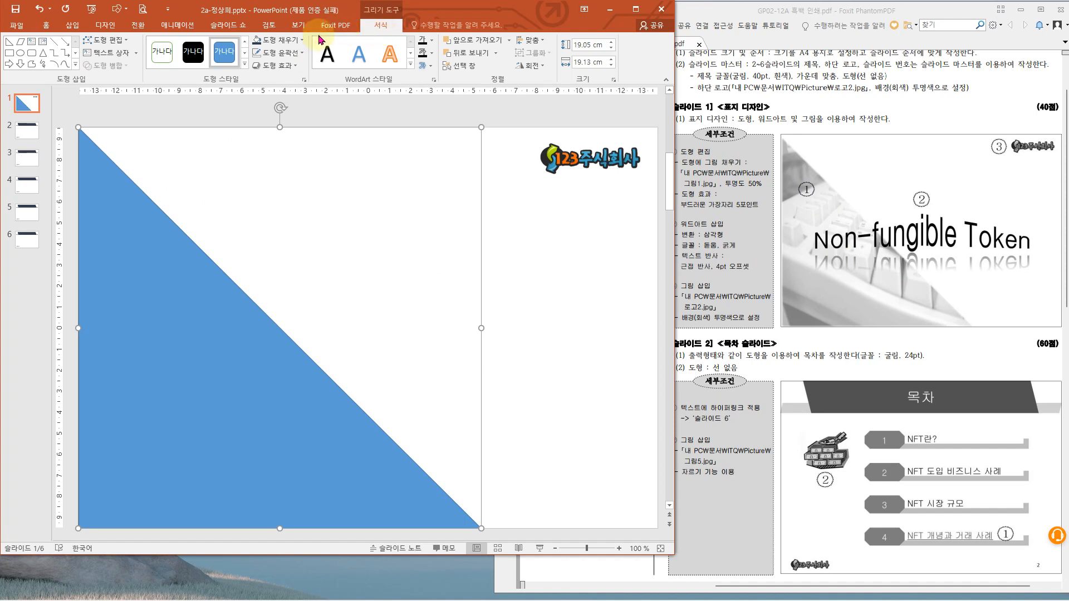
# - Fill the right triangle with the picture 그림1.jpg from the ITQ Picture folder
pyautogui.click(301, 40)
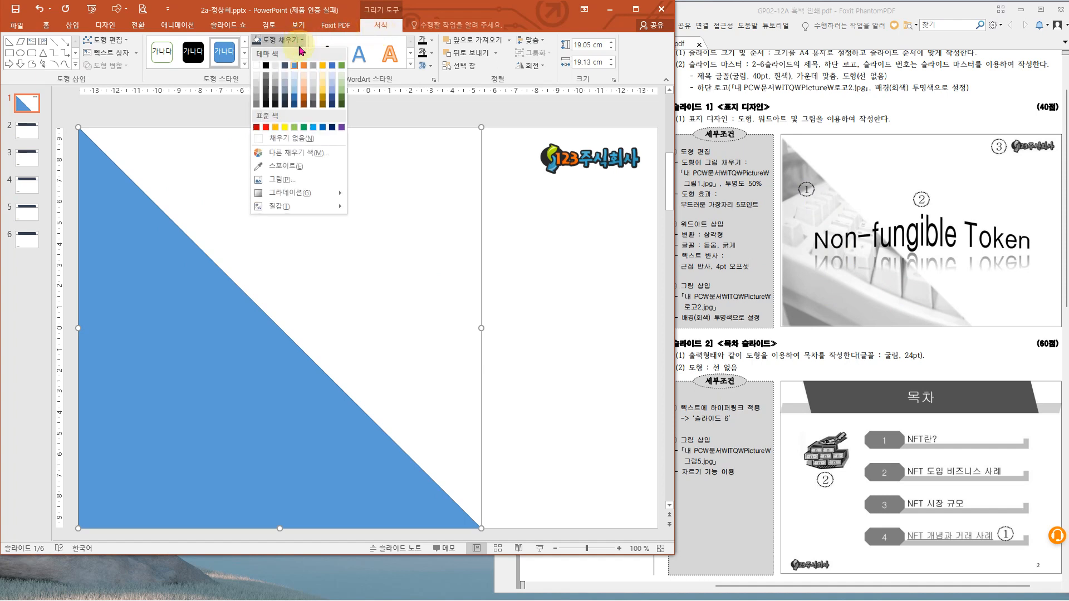
pyautogui.click(286, 181)
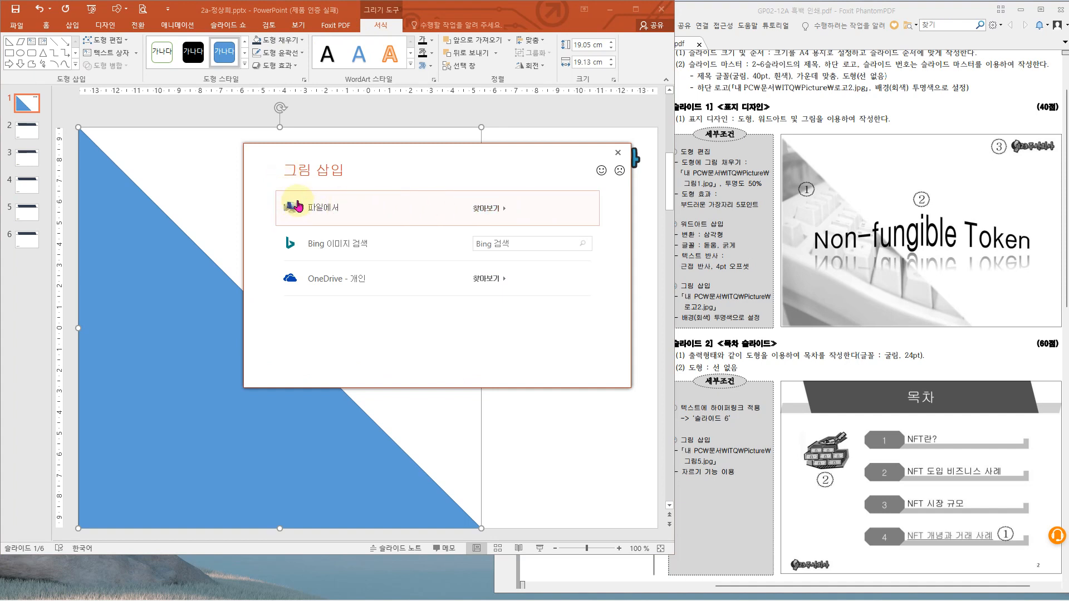
pyautogui.click(367, 211)
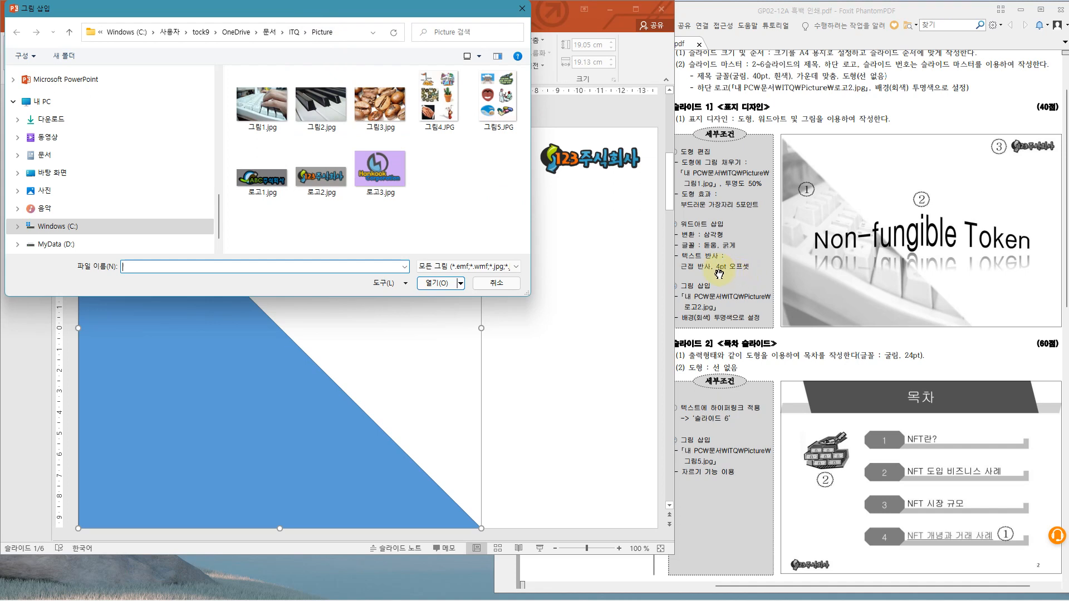
pyautogui.moveTo(680, 174); pyautogui.dragTo(715, 193)
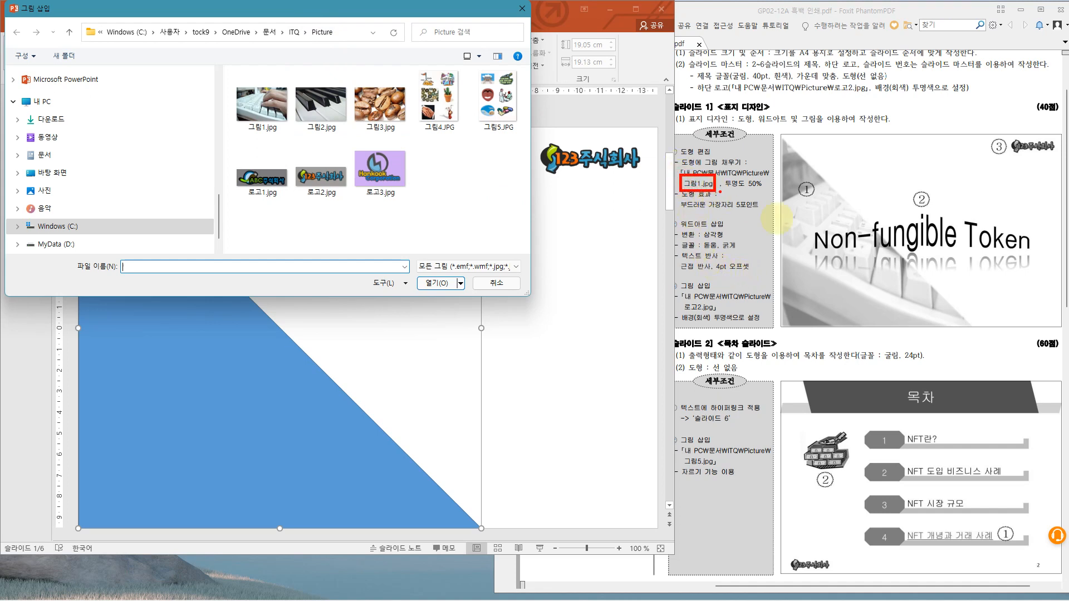
pyautogui.moveTo(886, 288)
pyautogui.mouseDown()
pyautogui.moveTo(887, 304)
pyautogui.moveTo(862, 290)
pyautogui.mouseUp()
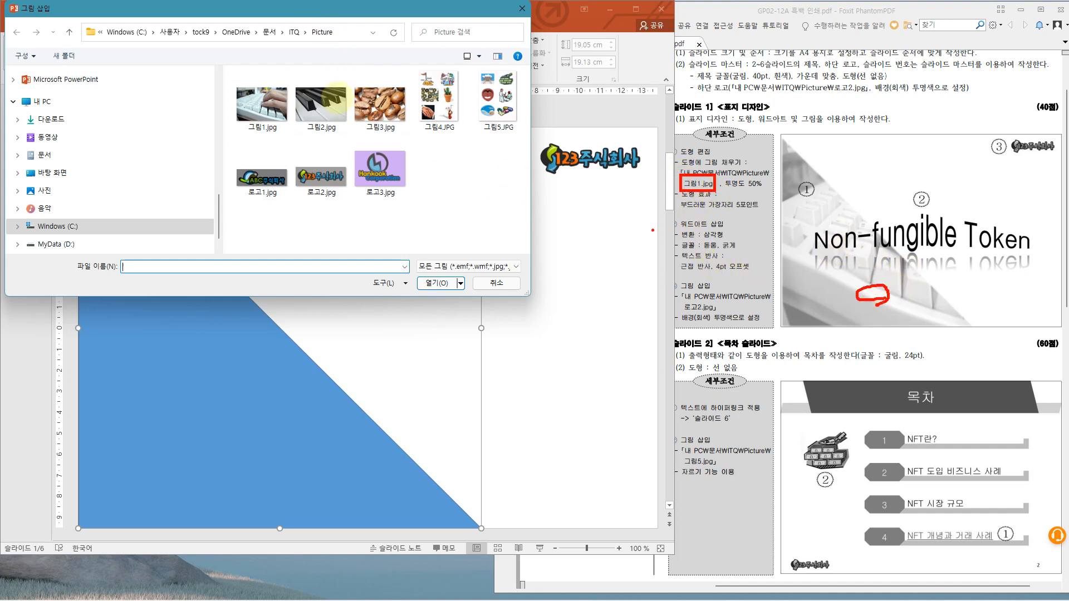
pyautogui.press('Escape')
pyautogui.doubleClick(252, 104)
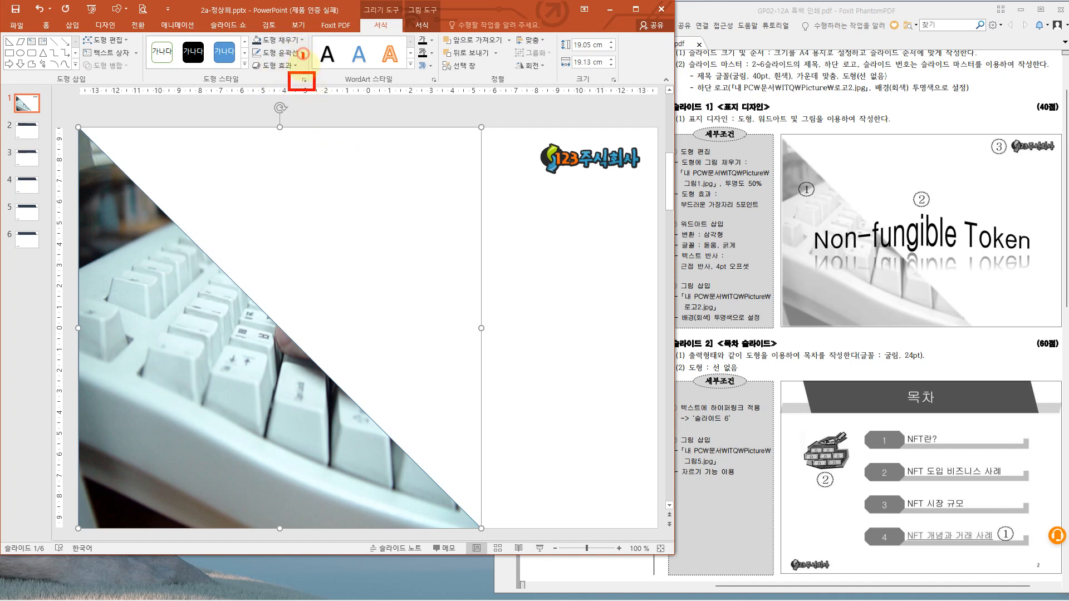
pyautogui.moveTo(303, 55); pyautogui.dragTo(321, 50)
pyautogui.press('Escape')
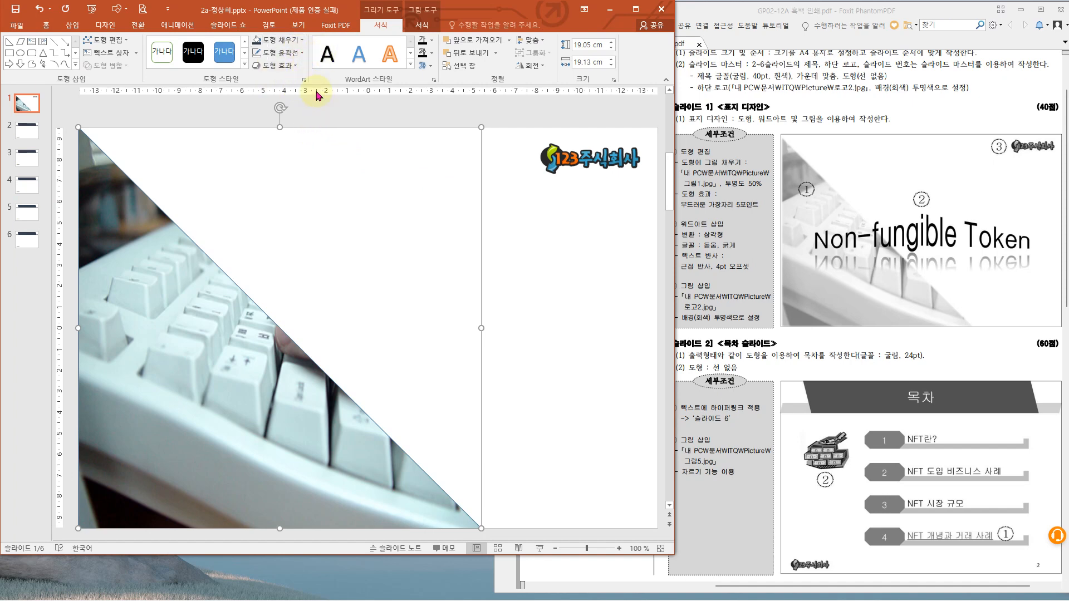
# - Set the transparency of the right triangle's picture fill on slide 1 to 50%
pyautogui.click(304, 81)
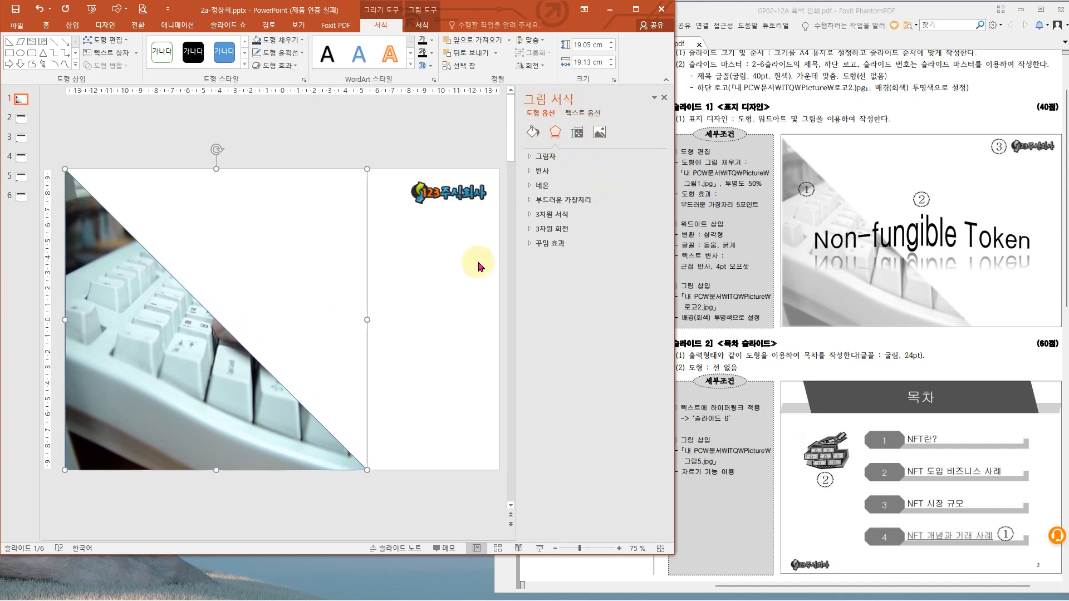
pyautogui.click(447, 337)
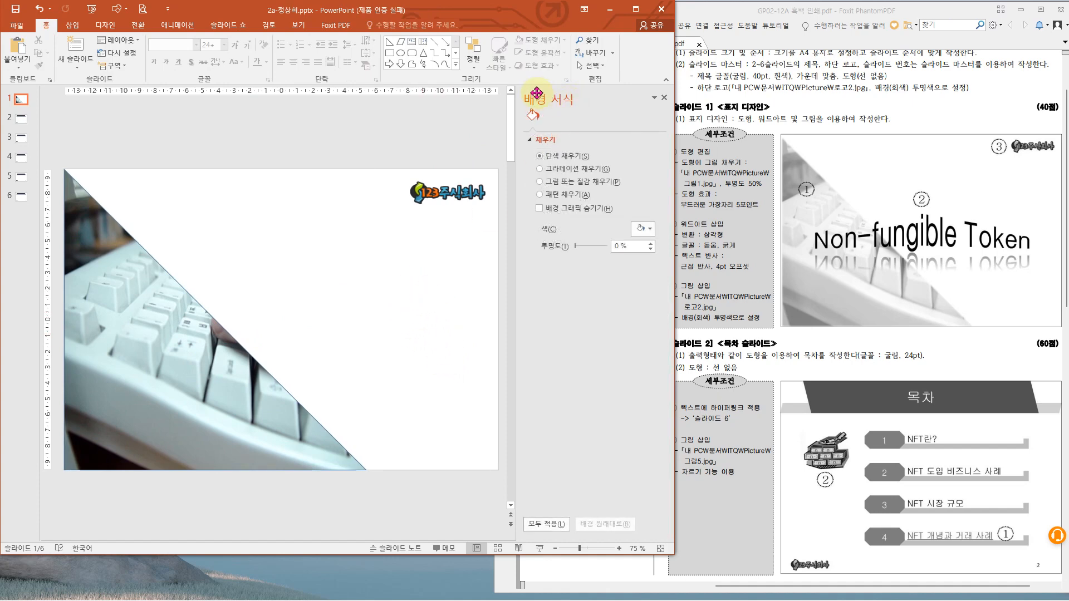
pyautogui.click(456, 192)
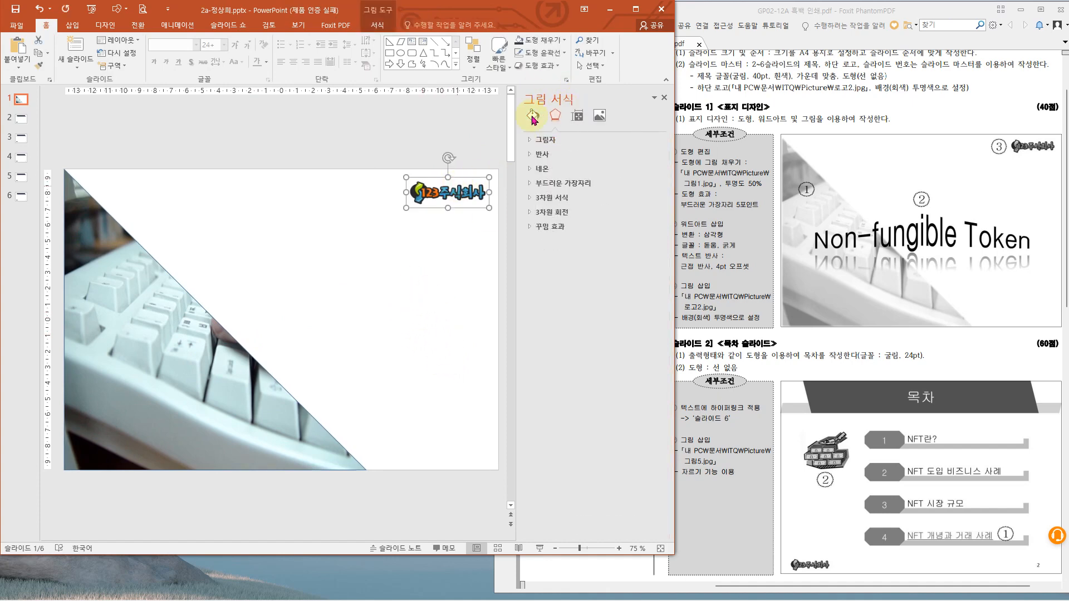
pyautogui.click(156, 328)
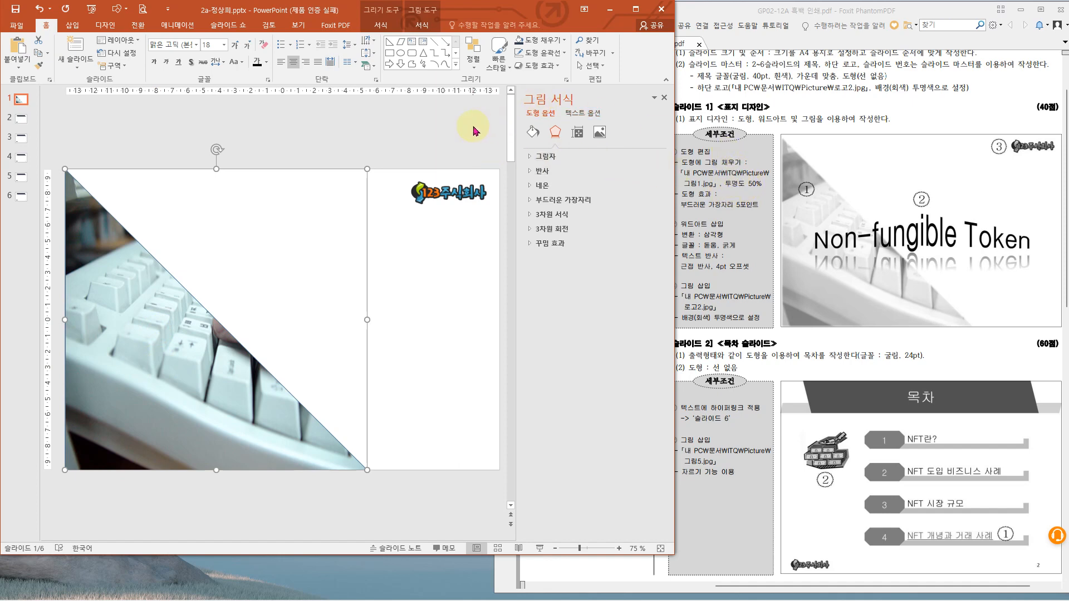
pyautogui.moveTo(514, 117); pyautogui.dragTo(546, 148)
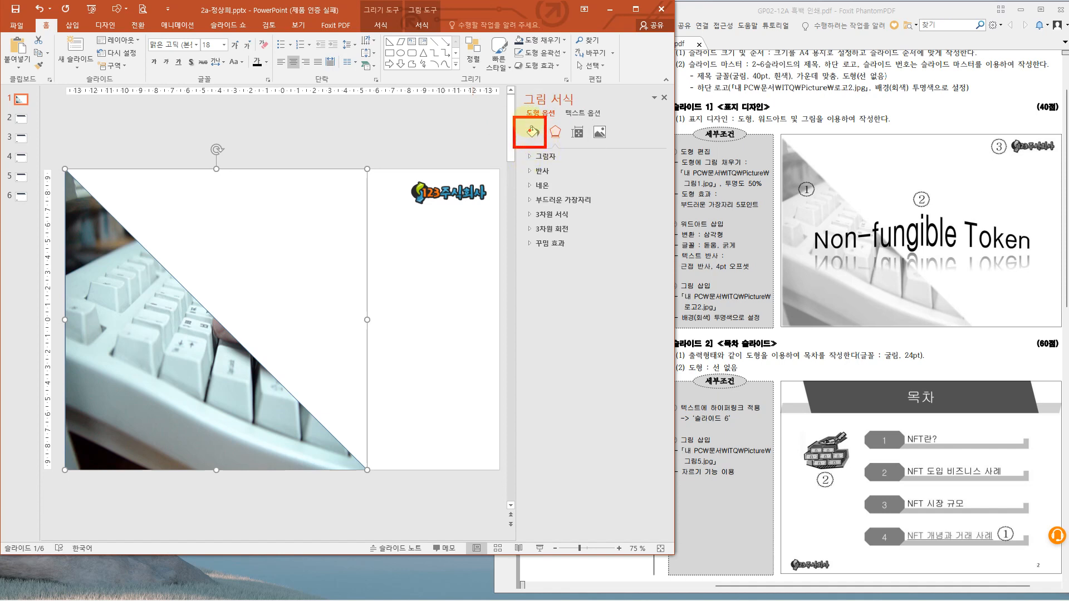
pyautogui.moveTo(527, 113)
pyautogui.mouseDown()
pyautogui.moveTo(534, 124)
pyautogui.moveTo(550, 102)
pyautogui.mouseUp()
pyautogui.click(536, 132)
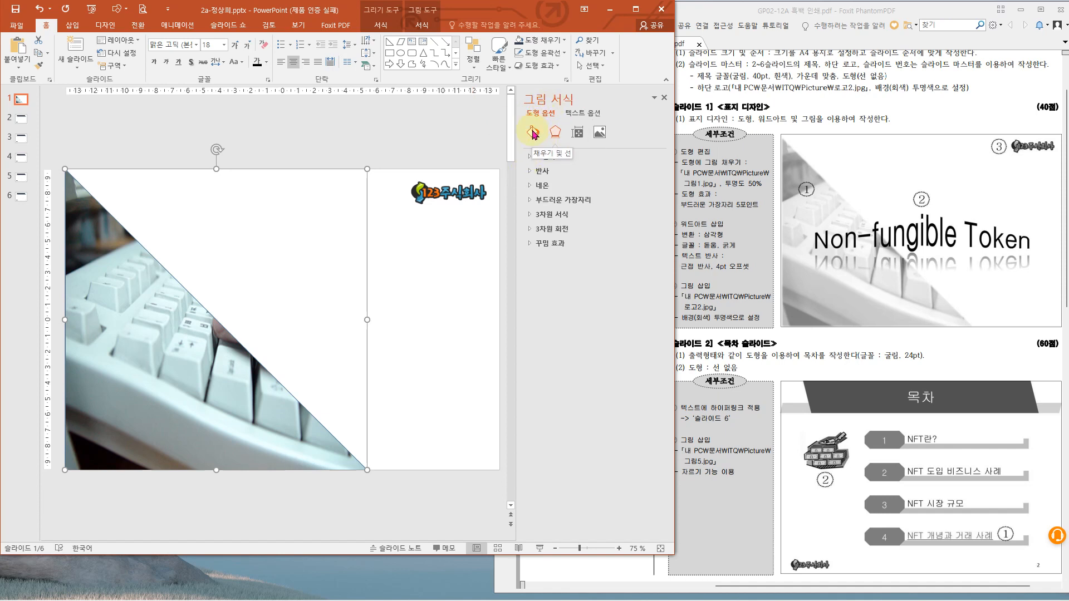
pyautogui.click(537, 158)
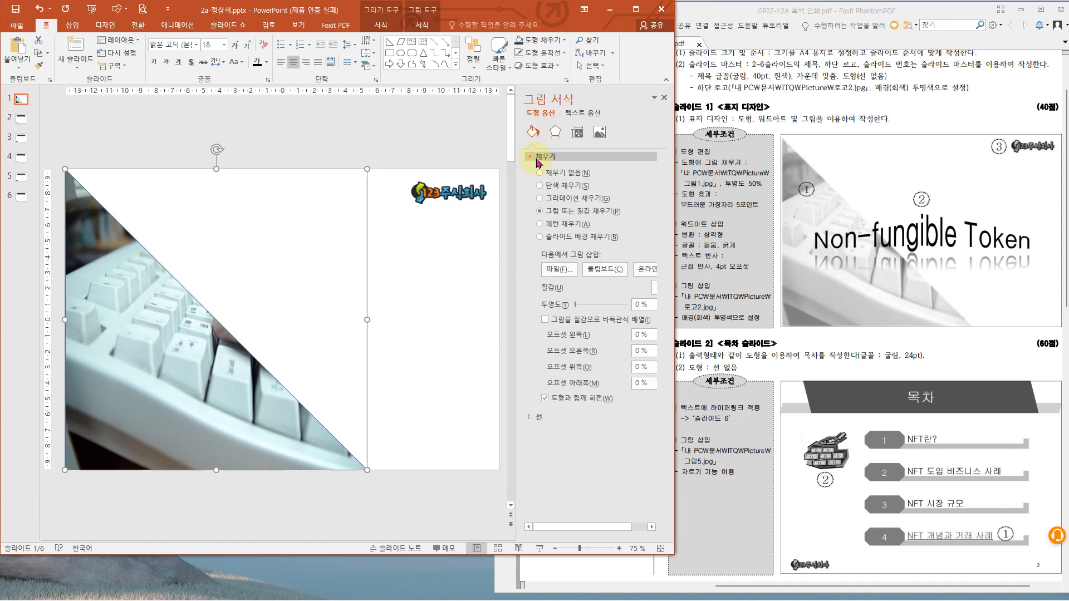
pyautogui.click(530, 158)
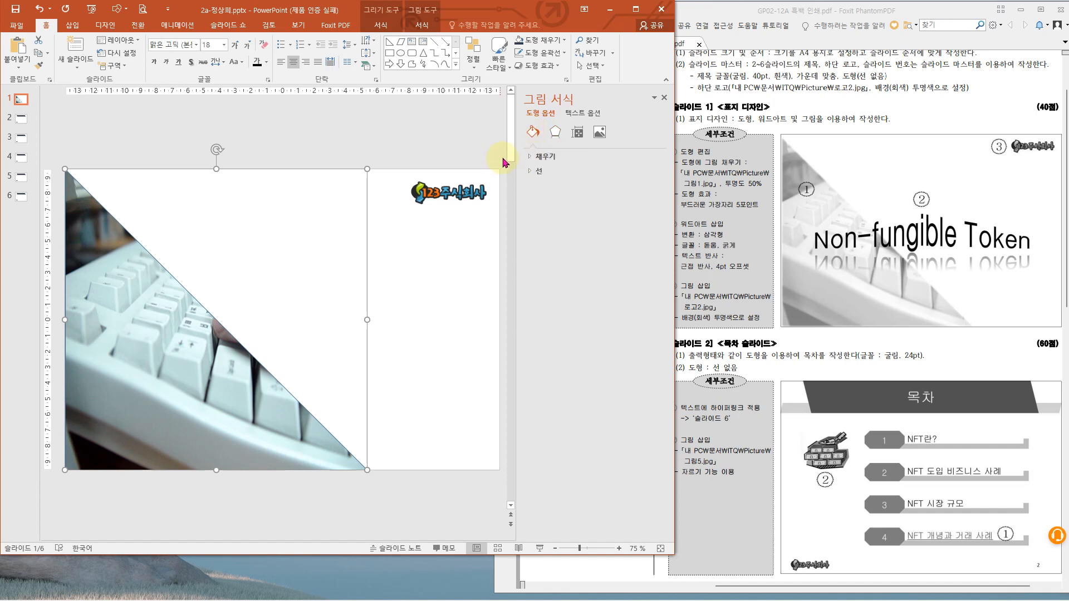
pyautogui.click(531, 158)
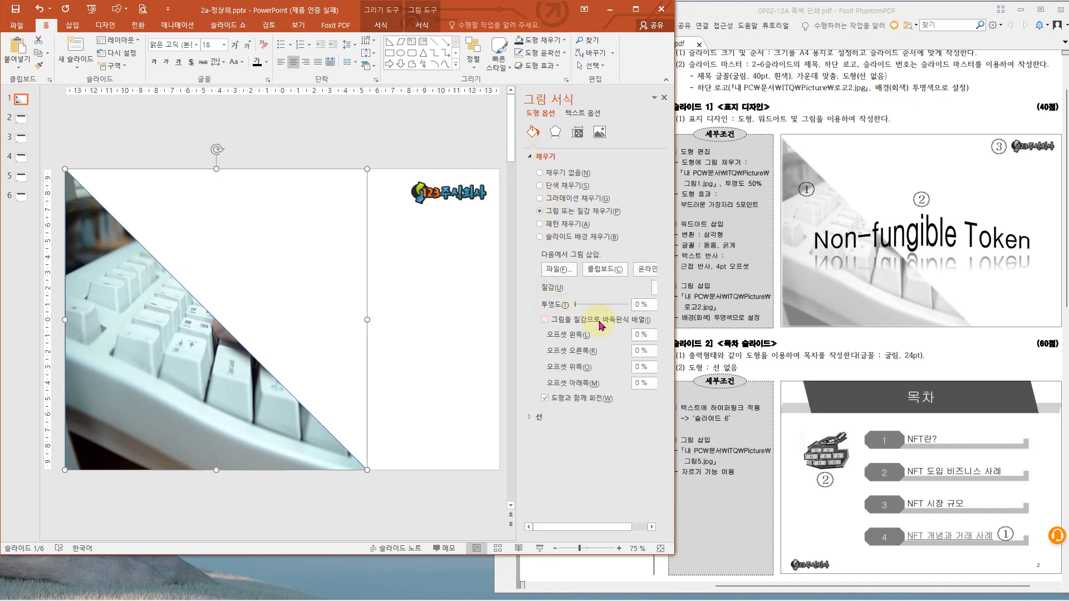
pyautogui.moveTo(518, 312); pyautogui.dragTo(663, 325)
pyautogui.moveTo(556, 316); pyautogui.dragTo(516, 313)
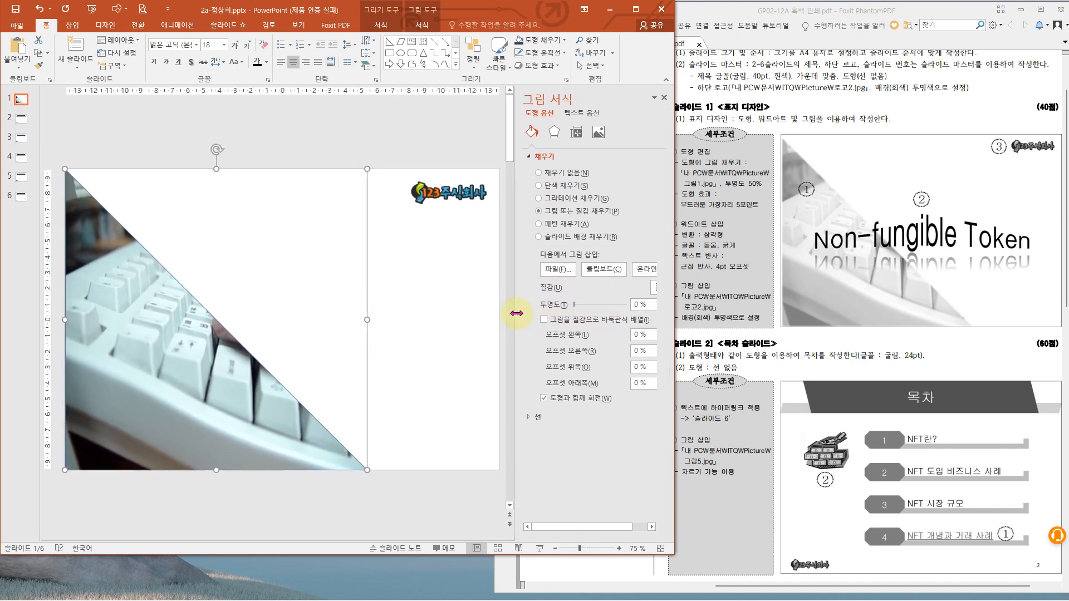
pyautogui.moveTo(642, 305); pyautogui.dragTo(633, 309)
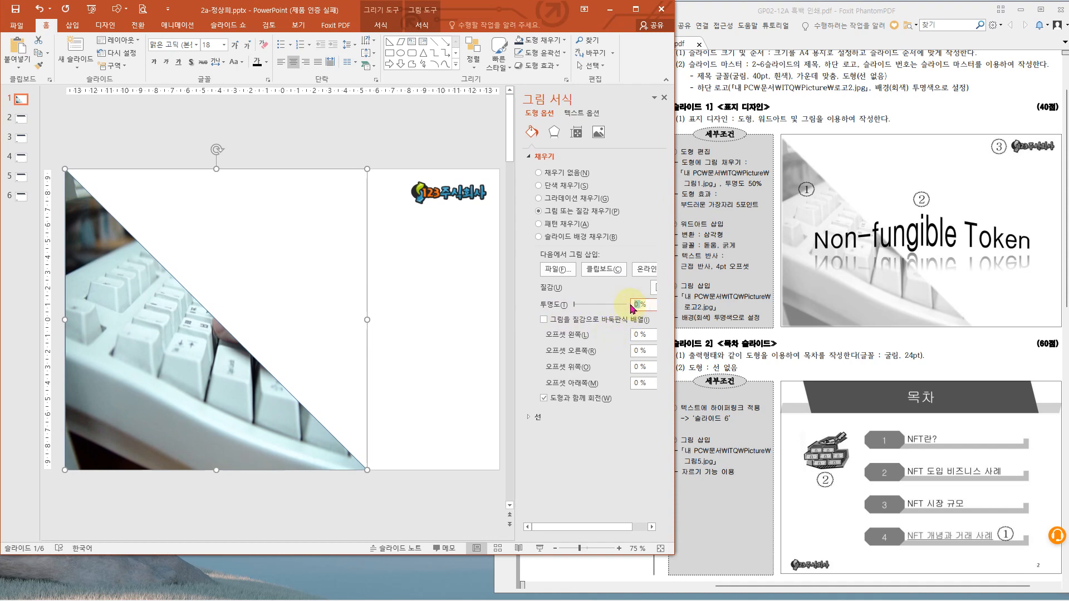
pyautogui.write('50')
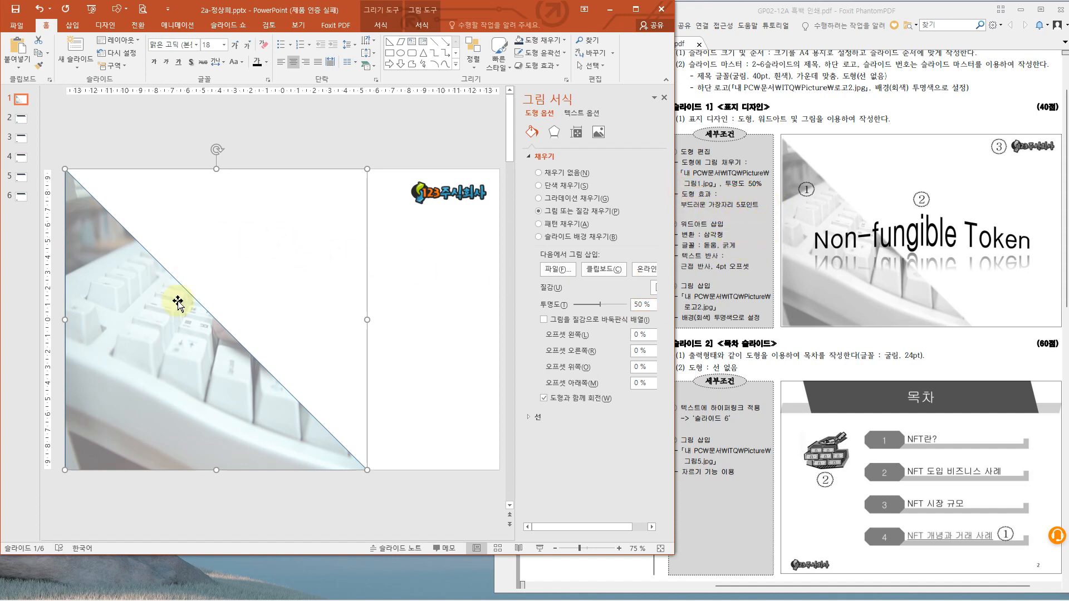
# - Apply a 5-point soft edges (부드러운 가장자리) shape effect to the picture-filled triangle
pyautogui.click(391, 27)
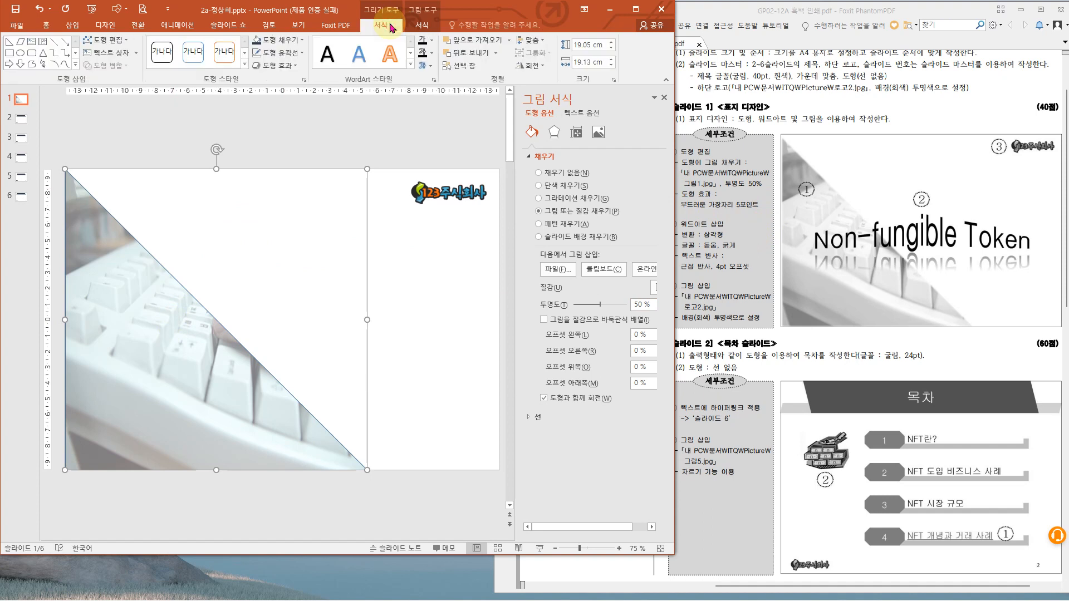
pyautogui.click(296, 65)
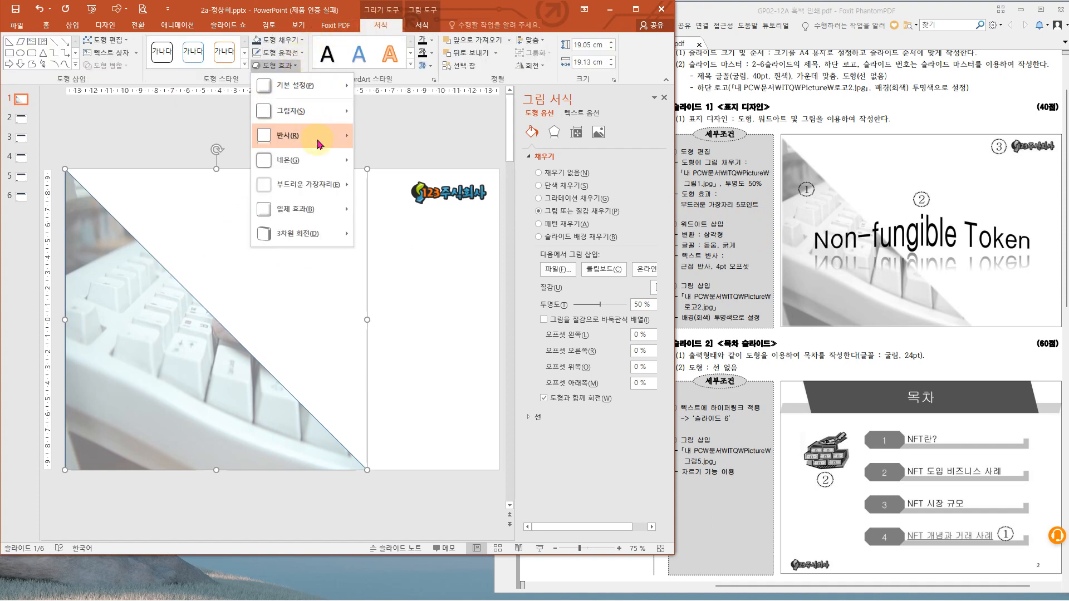
pyautogui.moveTo(323, 192)
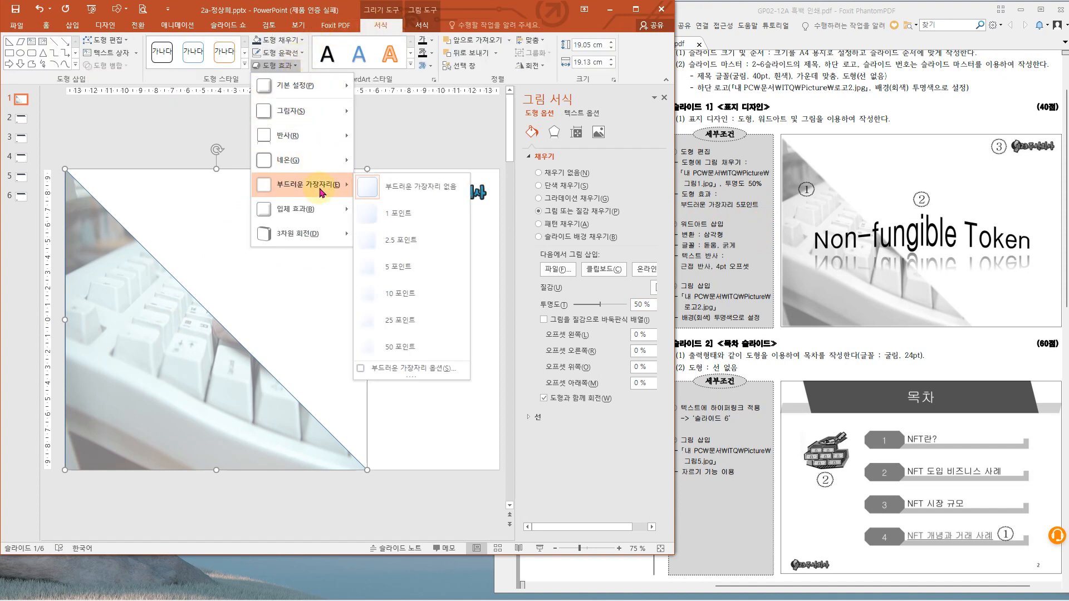
pyautogui.click(396, 267)
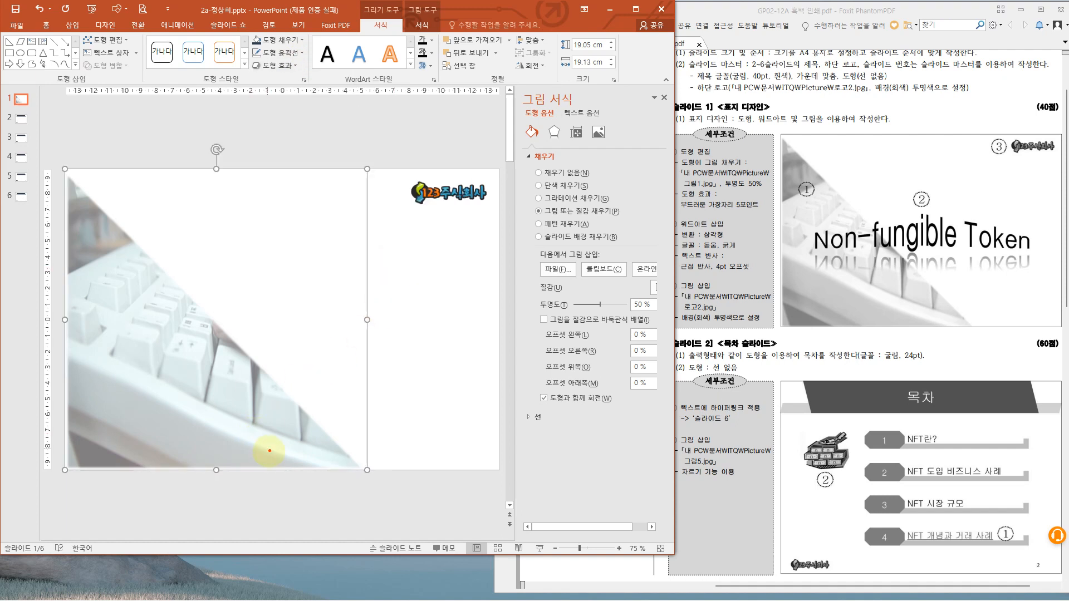
pyautogui.moveTo(65, 319); pyautogui.dragTo(66, 345)
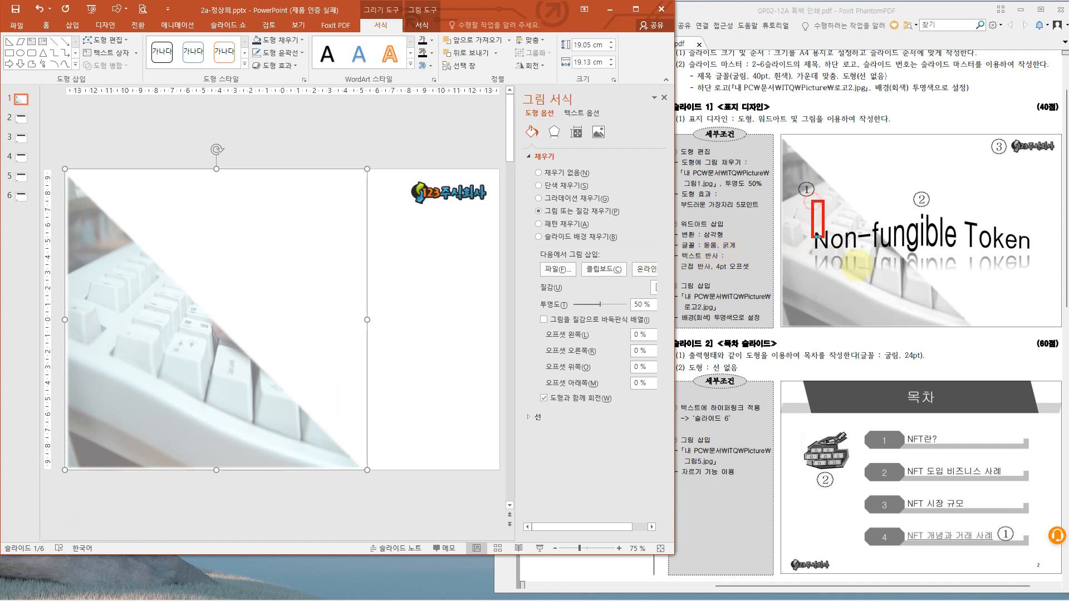
pyautogui.moveTo(812, 202); pyautogui.dragTo(1042, 272)
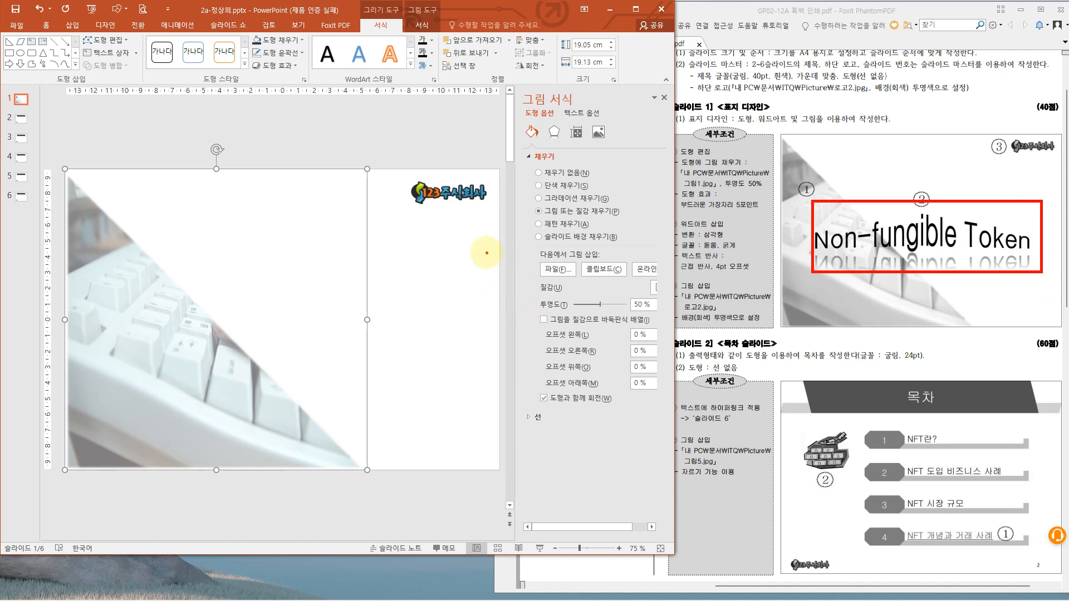
pyautogui.moveTo(672, 213); pyautogui.dragTo(762, 284)
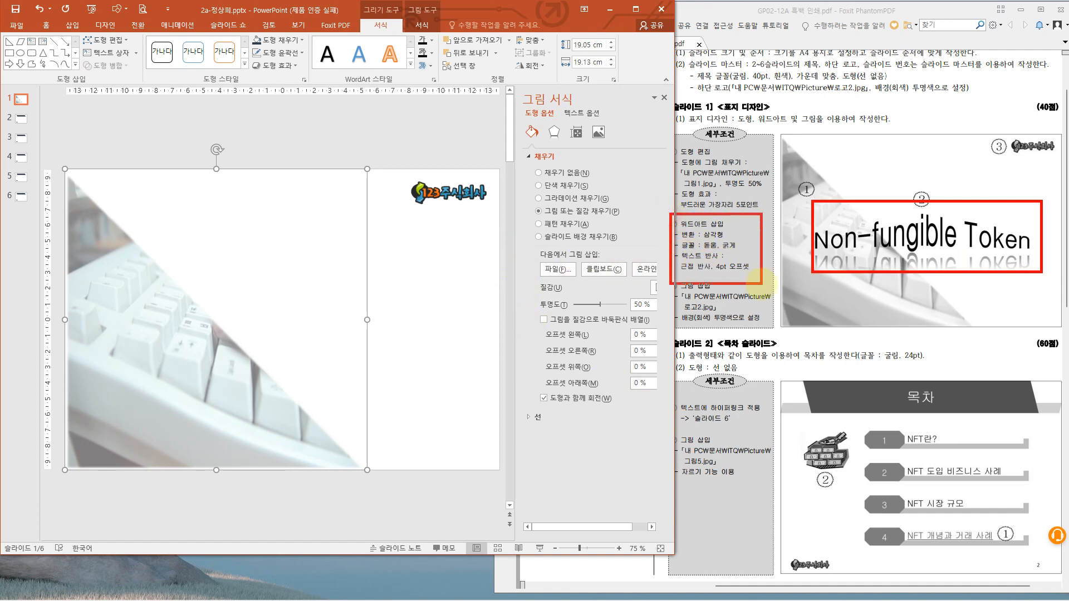
pyautogui.press('Escape')
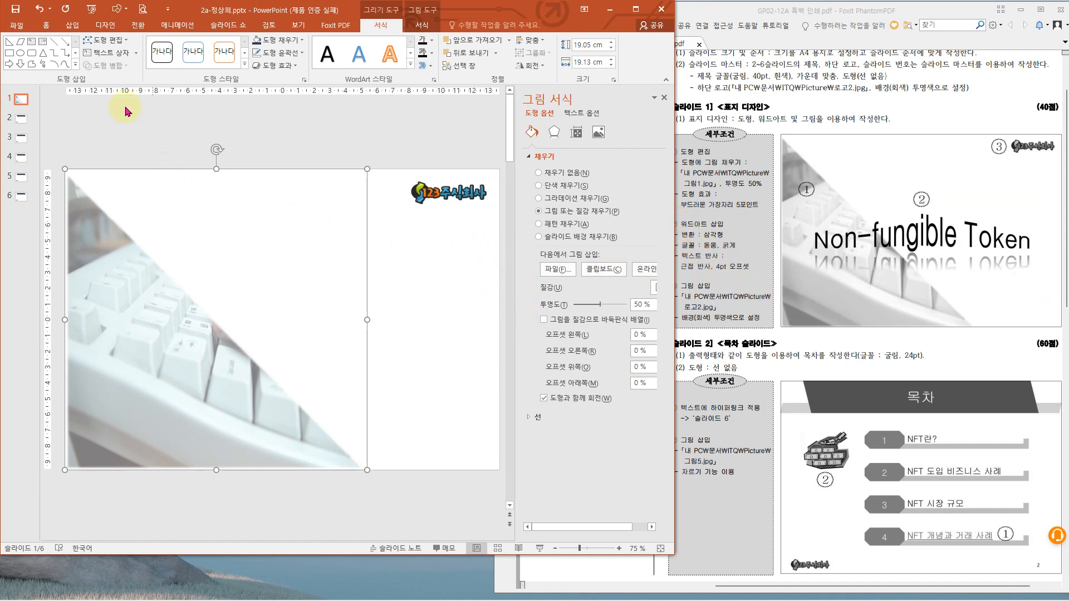
# - Insert WordArt in the plain black style on slide 1 with the text "Non-fungible Token"
pyautogui.click(72, 25)
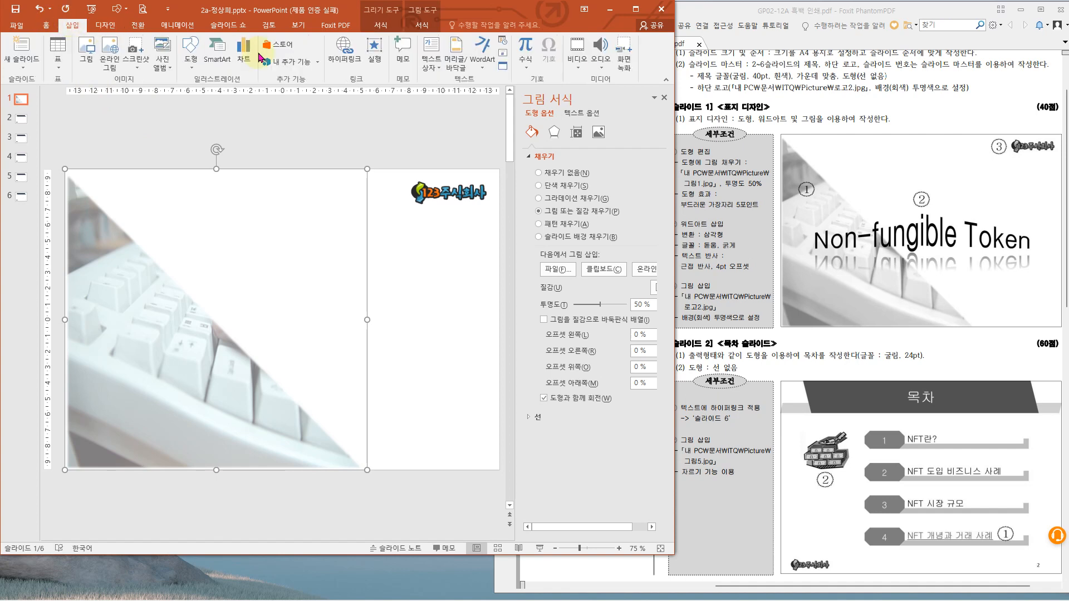
pyautogui.click(485, 61)
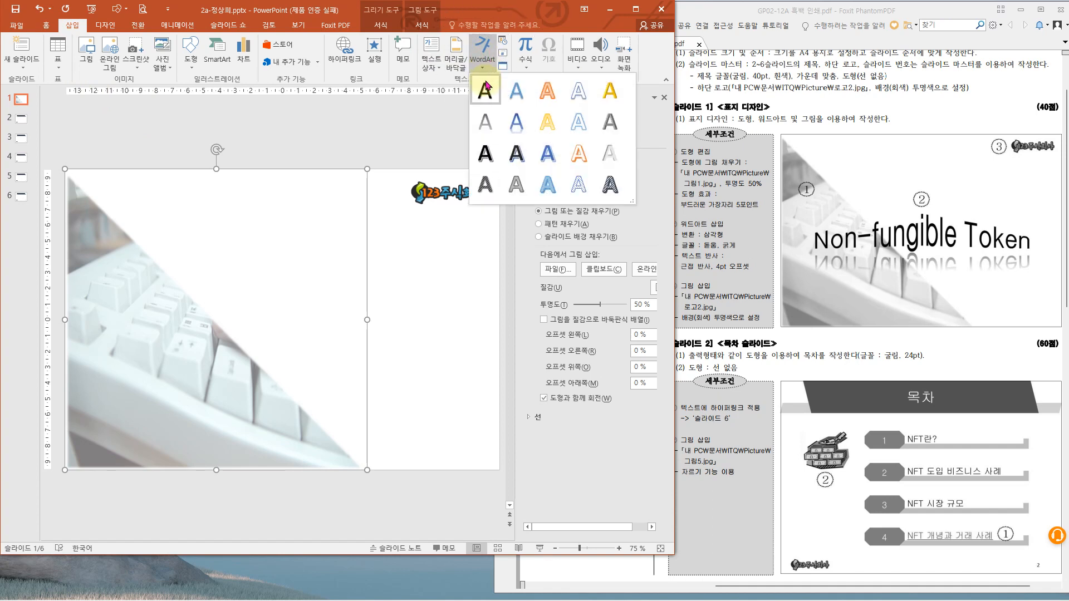
pyautogui.click(486, 91)
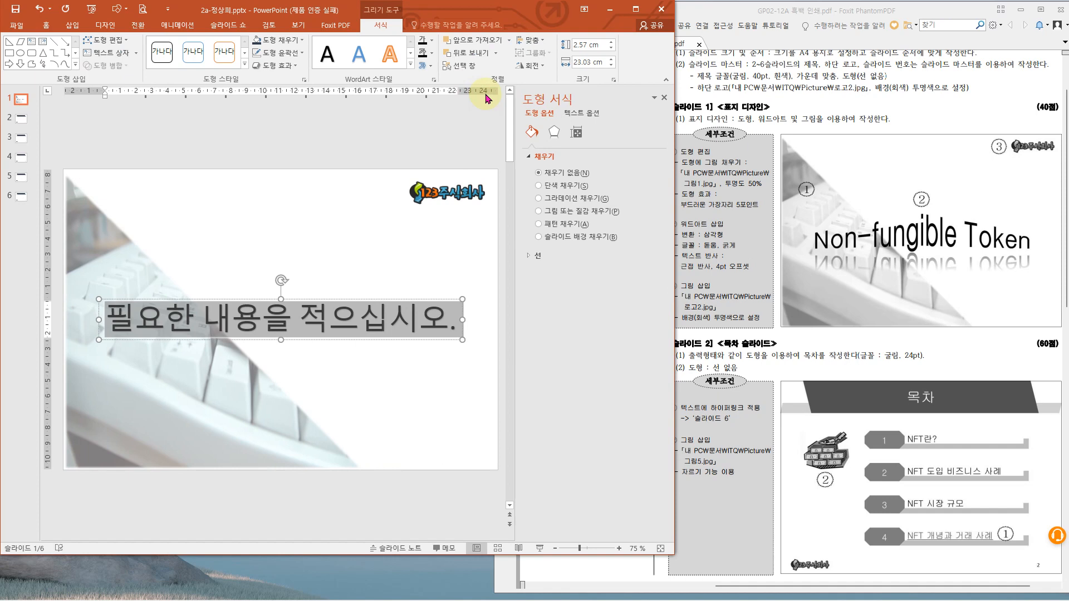
pyautogui.write('Non')
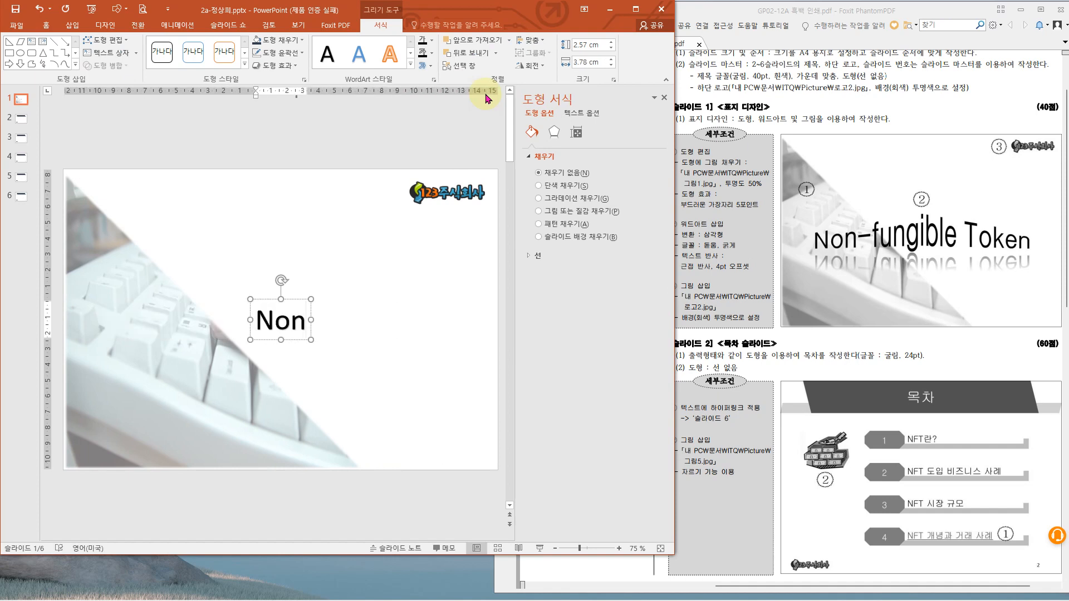
pyautogui.write('-fungible Token')
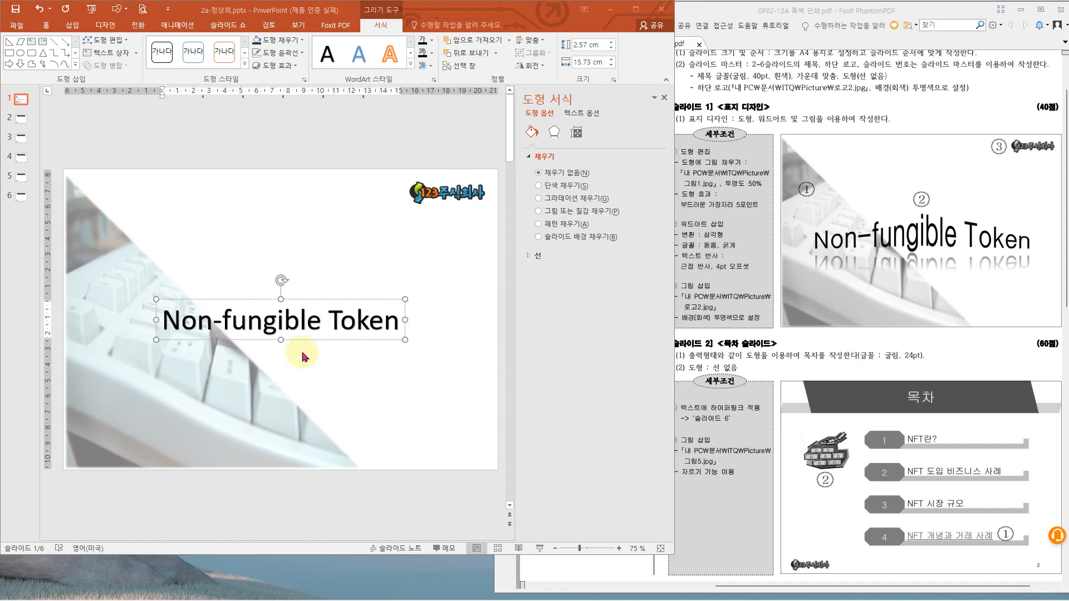